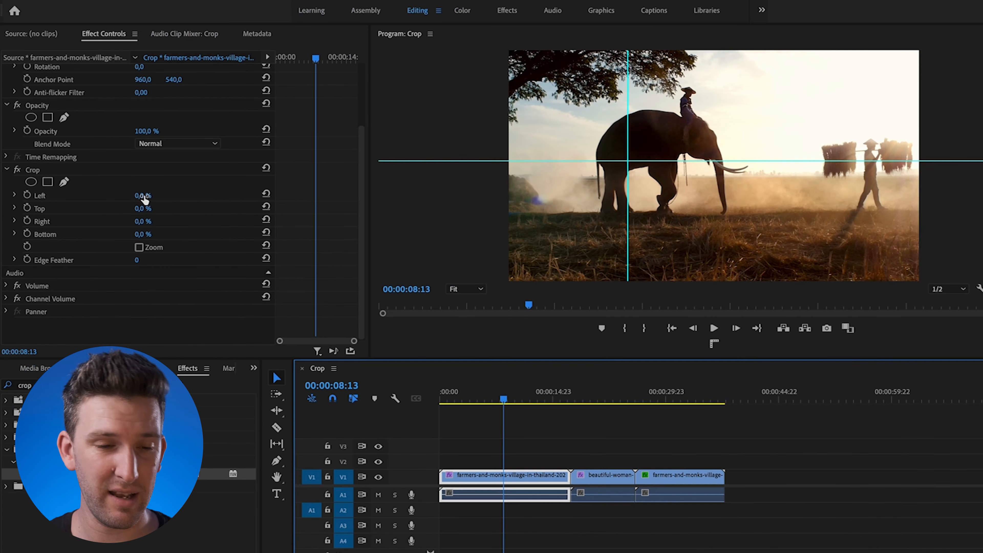
left_click_drag(145, 198, 149, 234)
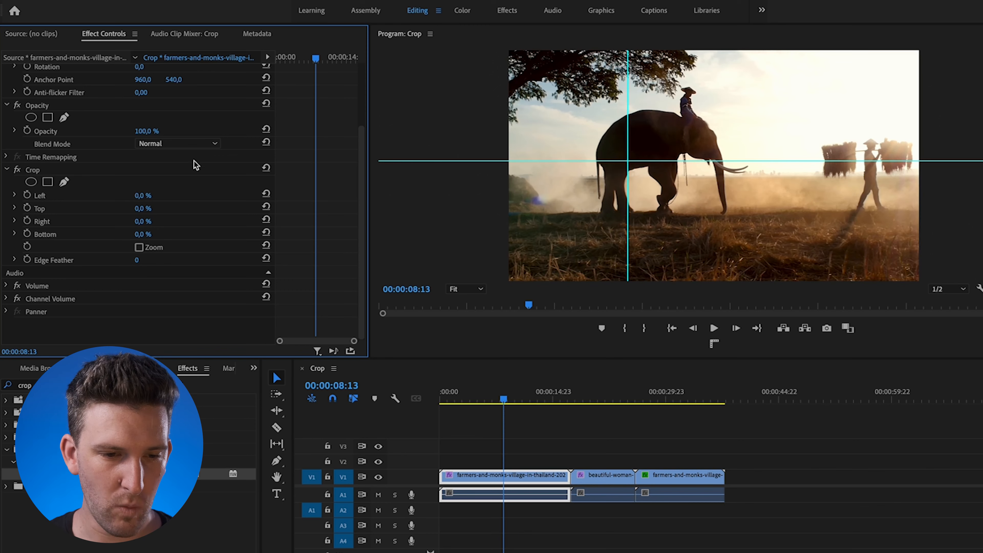
scroll(196, 164, "up", 3)
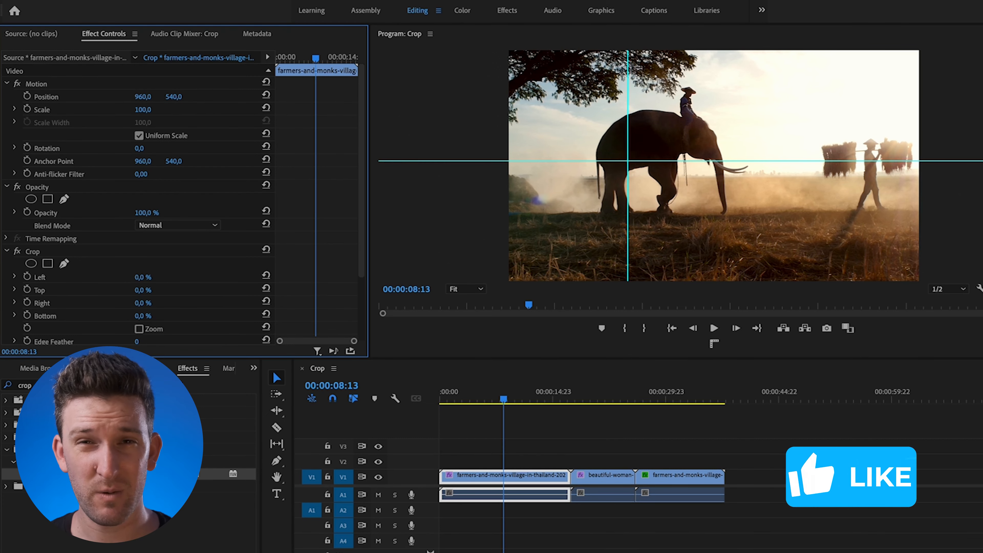
Move the horizontal guide up to about one third of the frame height and remove the vertical guide.
left_click_drag(604, 161, 616, 130)
left_click_drag(628, 169, 345, 195)
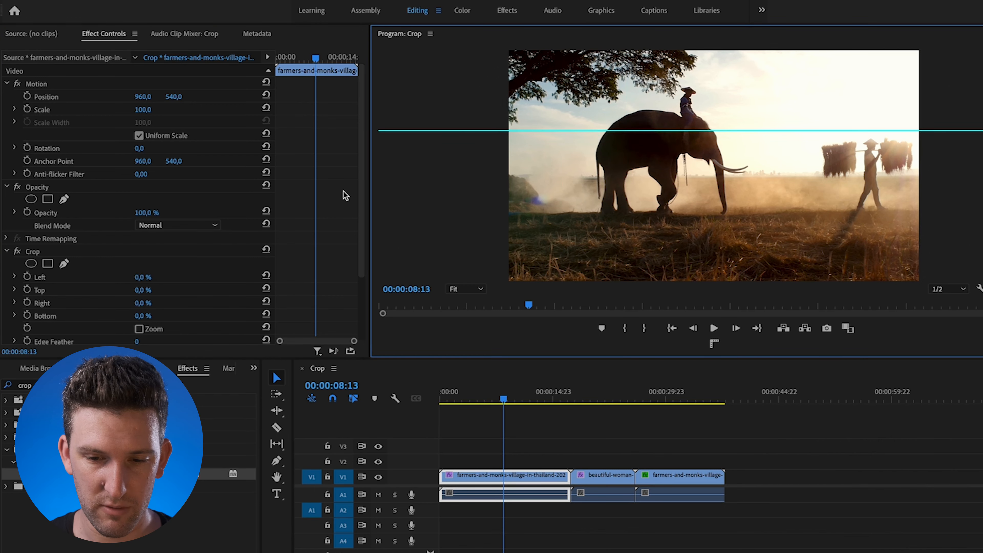
Customise the Program monitor's controls so the Show Rulers button sits at the end of the main control row.
left_click(714, 346)
left_click(714, 346)
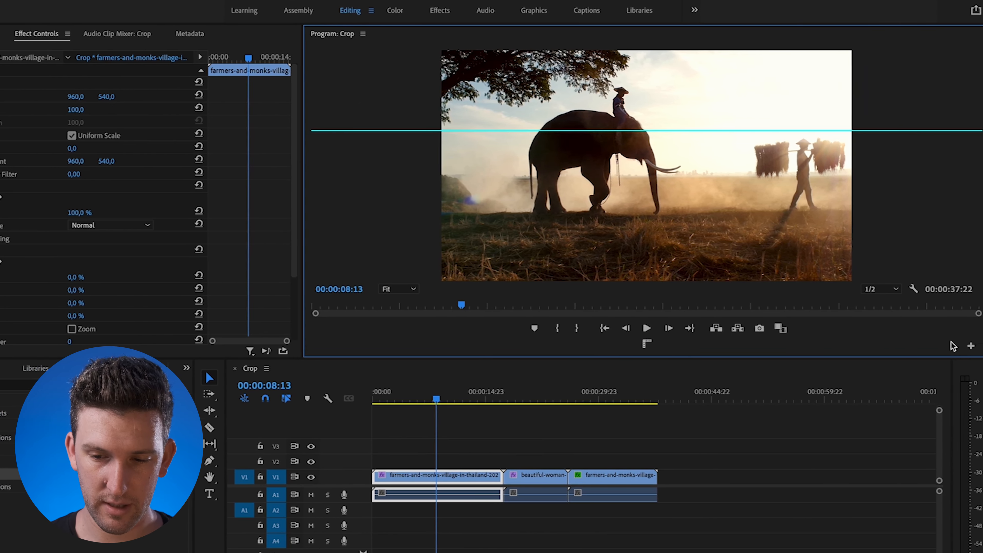
left_click(970, 347)
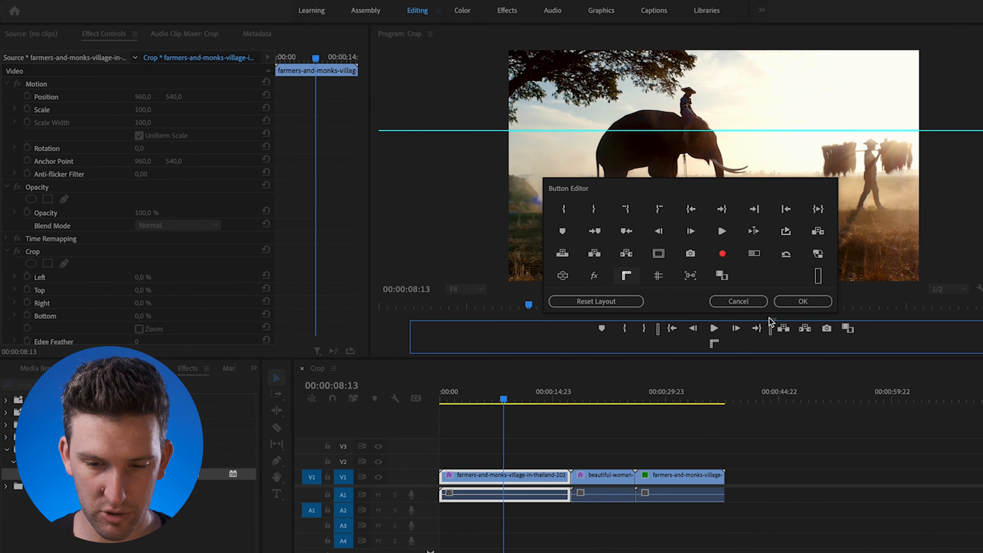
left_click_drag(771, 321, 871, 328)
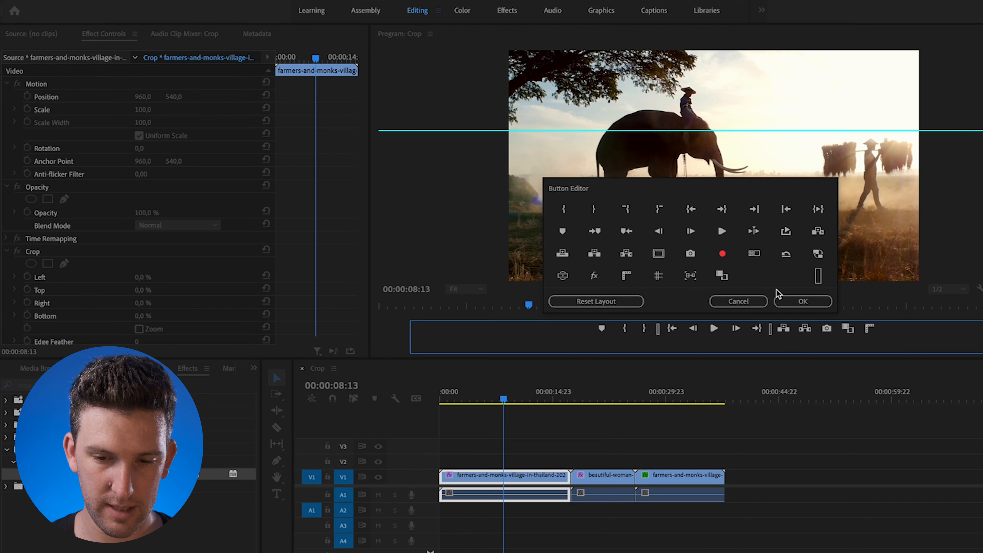
left_click(794, 301)
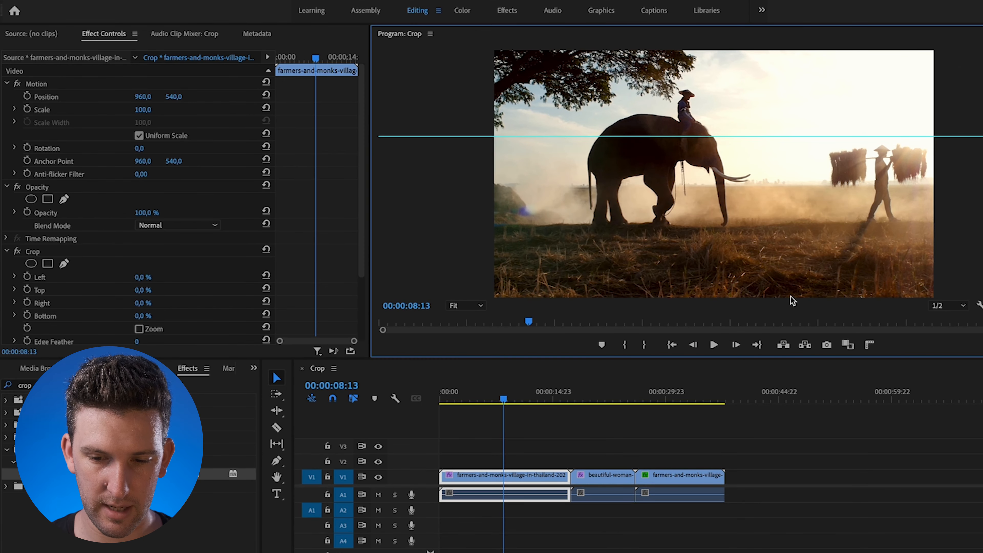
Add a second horizontal guide at the elephant's feet and fine-tune both guides to divide the frame into three bands, leaving the rulers hidden.
left_click(871, 344)
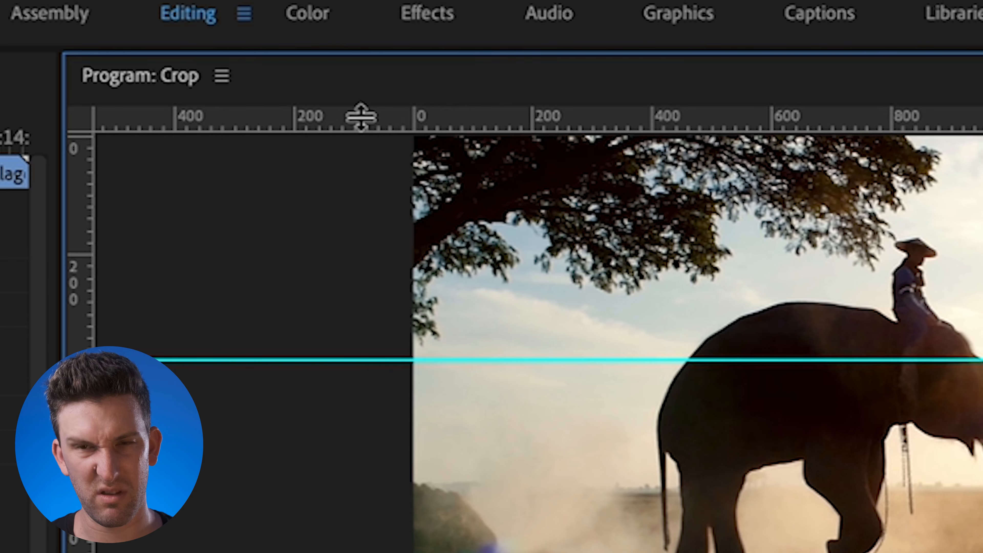
left_click_drag(360, 116, 495, 258)
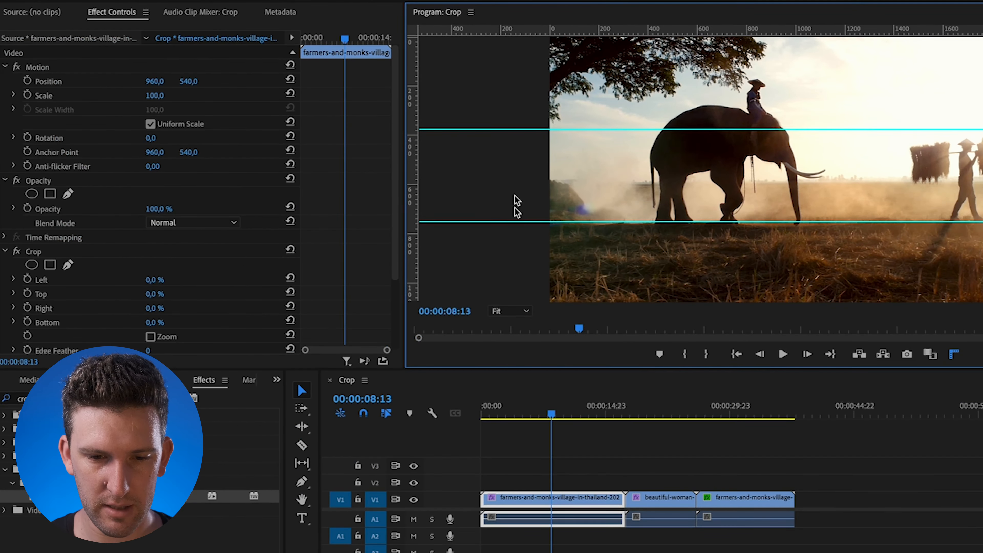
key("ctrl+r")
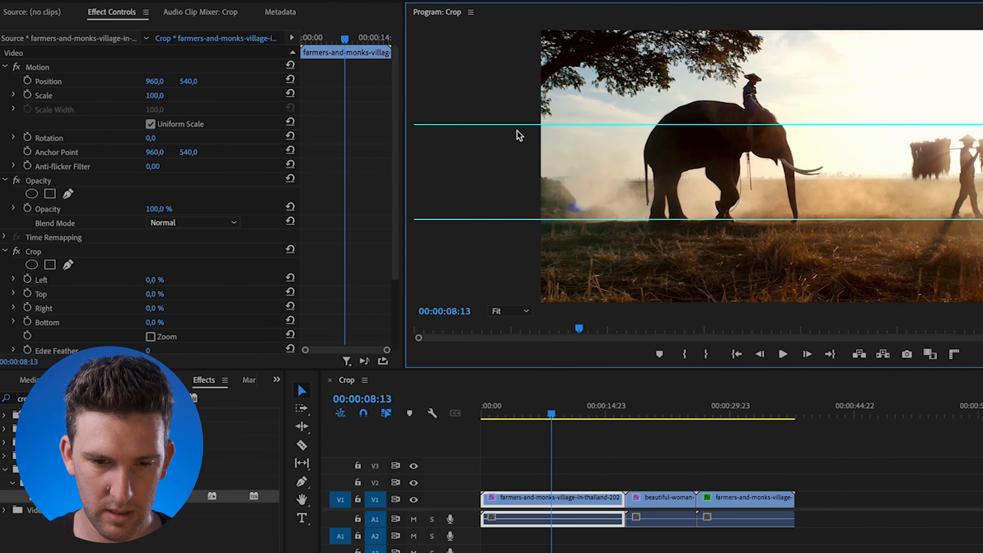
left_click_drag(516, 124, 515, 123)
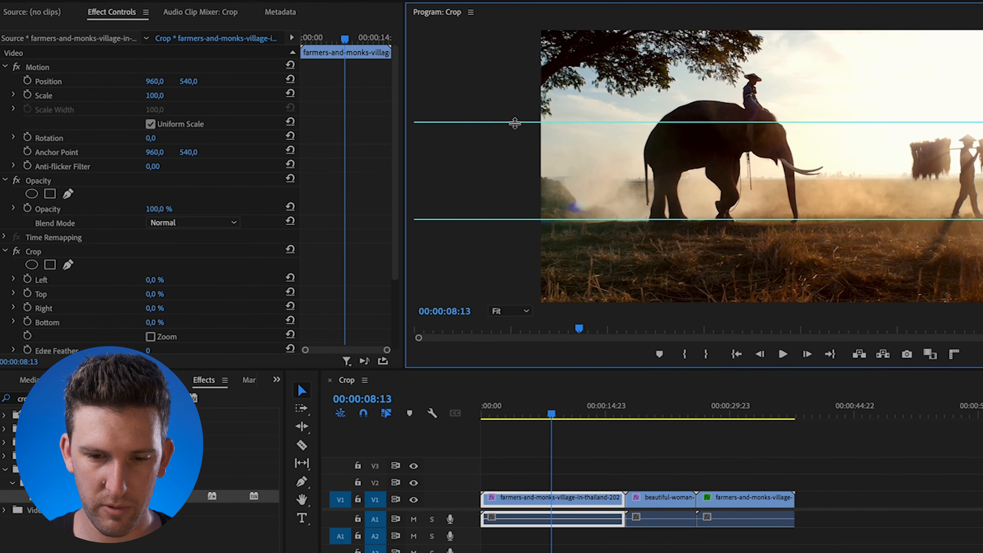
left_click_drag(503, 220, 503, 222)
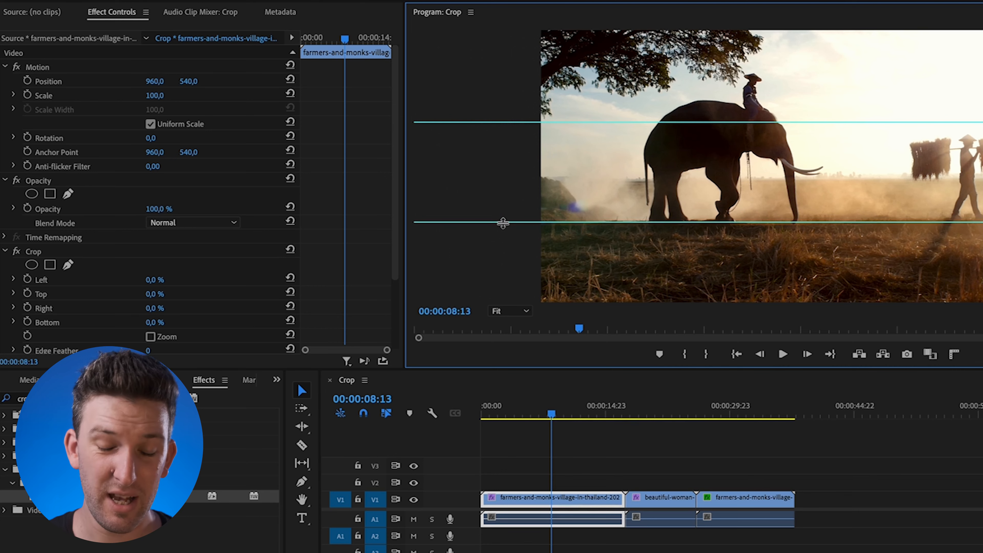
left_click(954, 354)
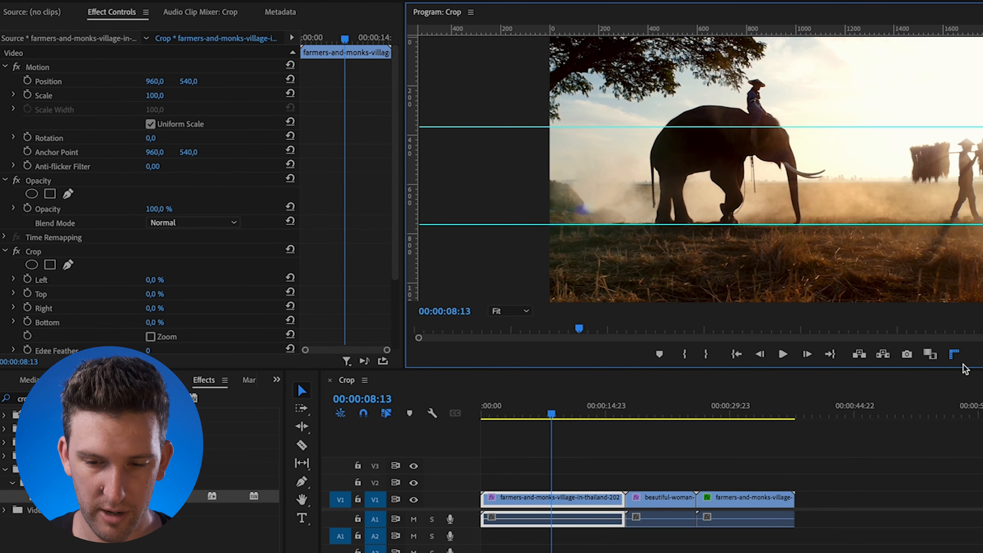
left_click(958, 359)
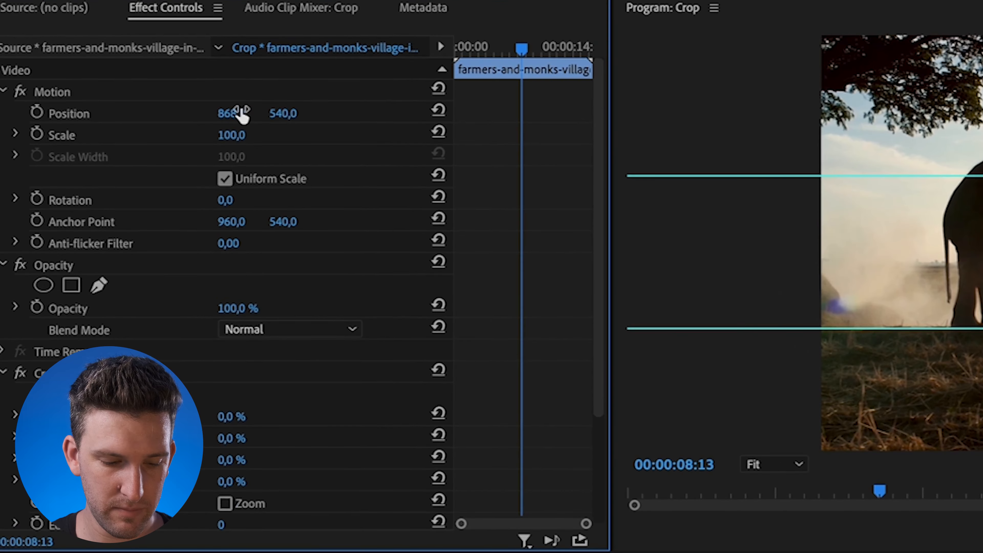
Raise the first clip to a vertical position of 385 and crop 52 % off its bottom to meet the upper guide.
left_click_drag(296, 123, 250, 123)
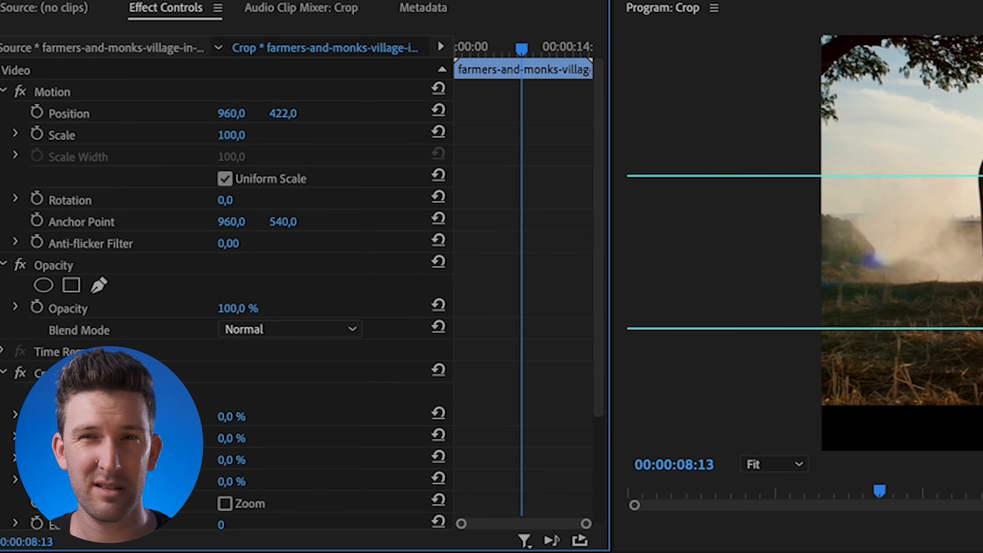
left_click_drag(250, 114, 235, 113)
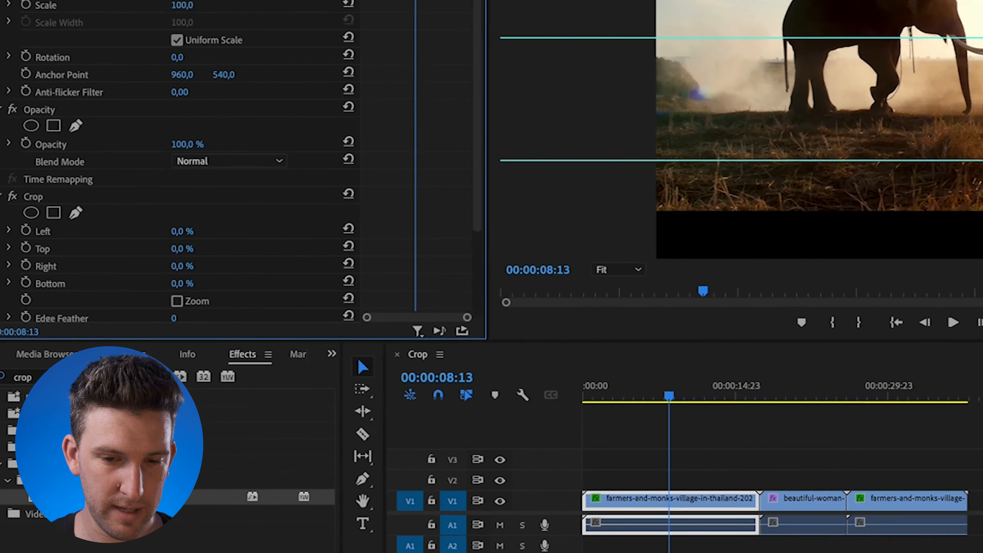
left_click_drag(235, 246, 262, 245)
left_click_drag(149, 308, 182, 309)
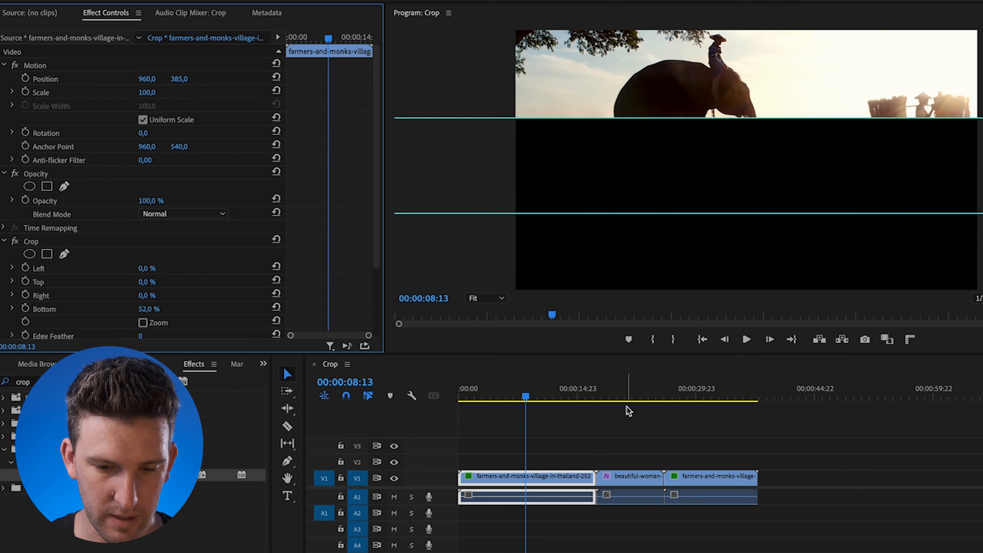
Select the beautiful-woman clip at 00:00:21:04 and lower it to a vertical position of 725.
left_click(626, 395)
left_click(637, 479)
left_click_drag(179, 79, 213, 79)
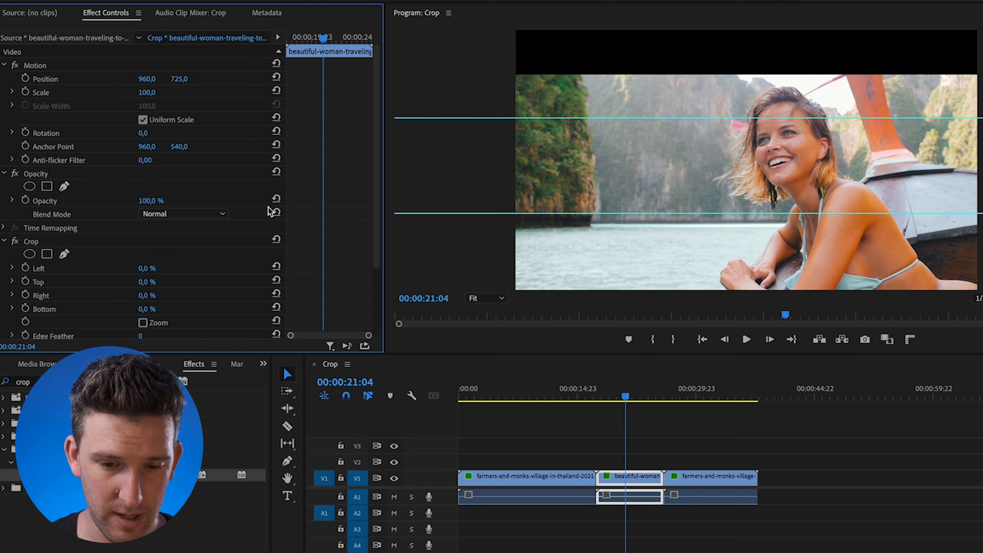
Crop the beautiful-woman clip by 16,2 % at the top and 46 % at the bottom to fit between the guides.
left_click_drag(151, 282, 156, 283)
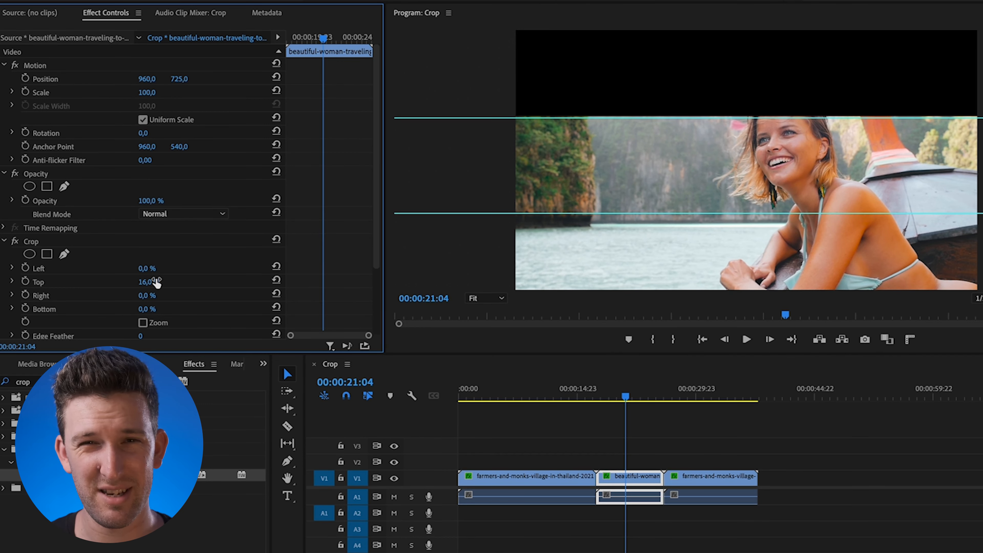
left_click(157, 282)
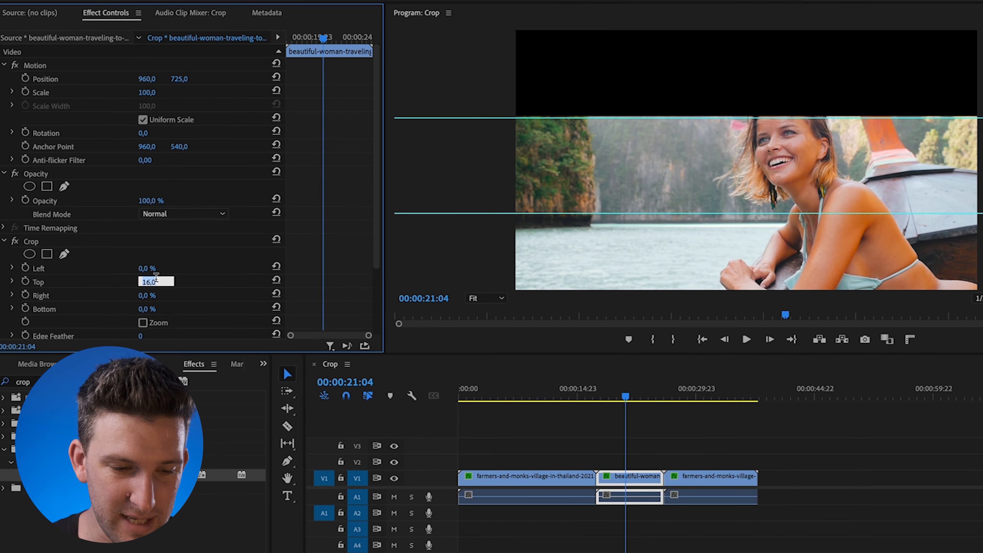
type("16,2")
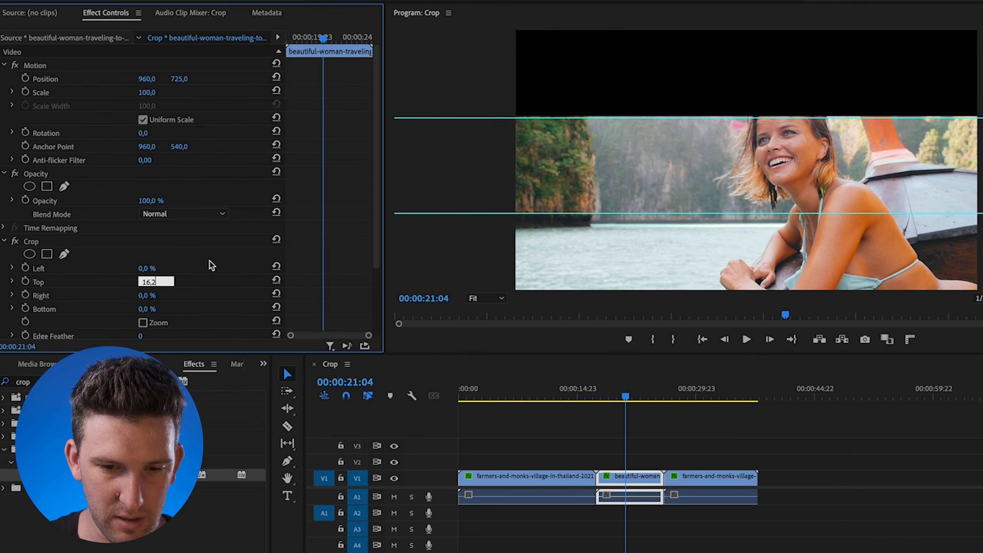
key("Return")
left_click_drag(147, 308, 165, 308)
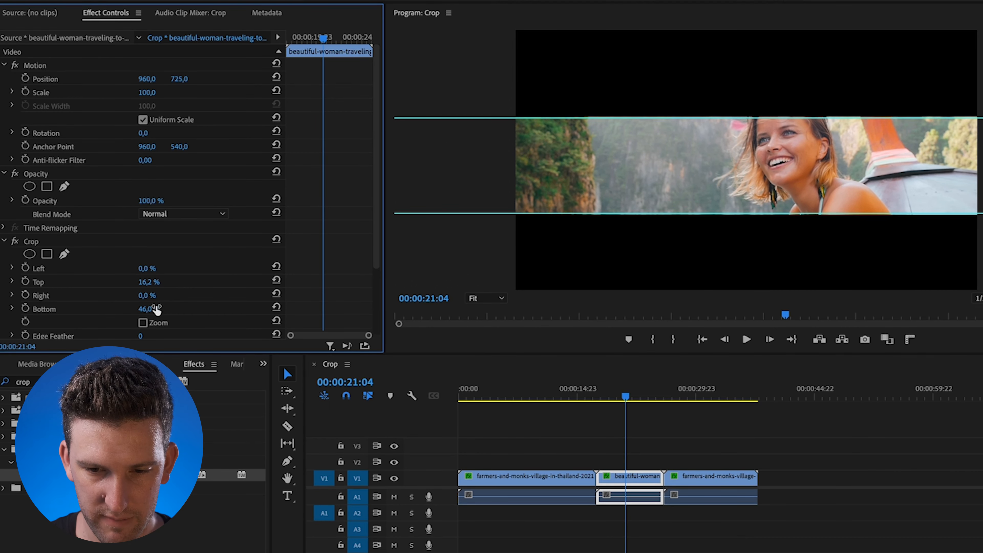
Lower the third clip to a vertical position of 1087 at scale 104 and crop its top by 19 % to meet the lower guide.
left_click(695, 396)
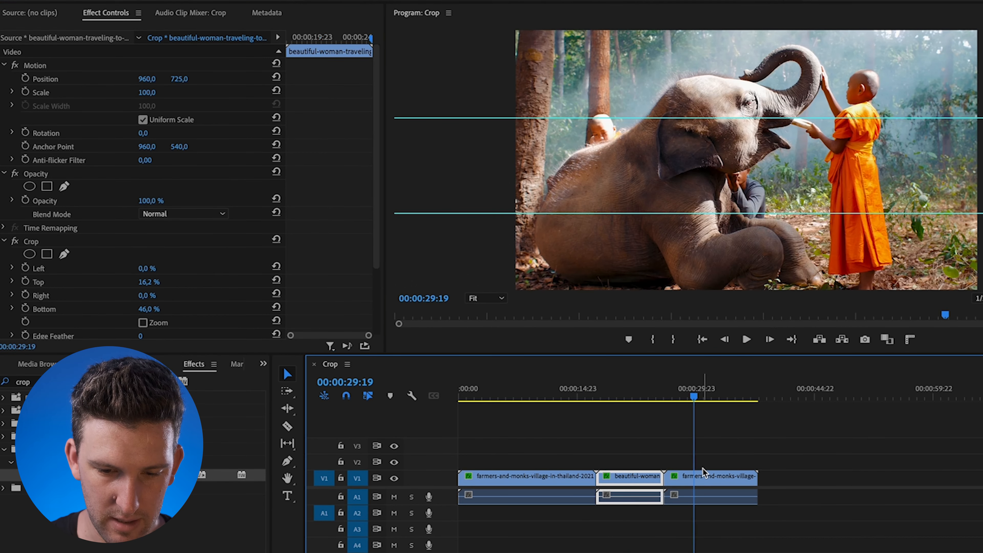
left_click(705, 476)
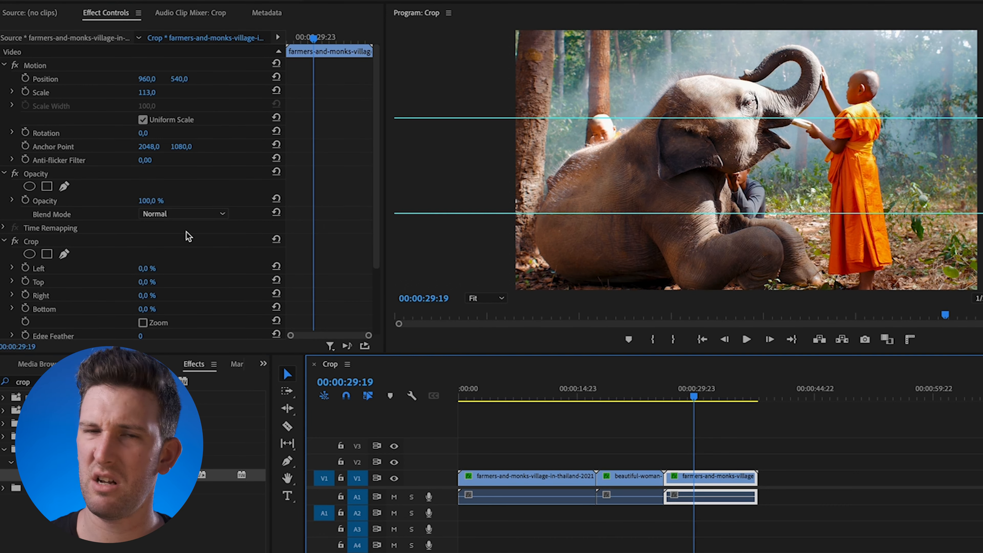
left_click_drag(151, 79, 175, 80)
key("super+z")
left_click_drag(179, 79, 391, 79)
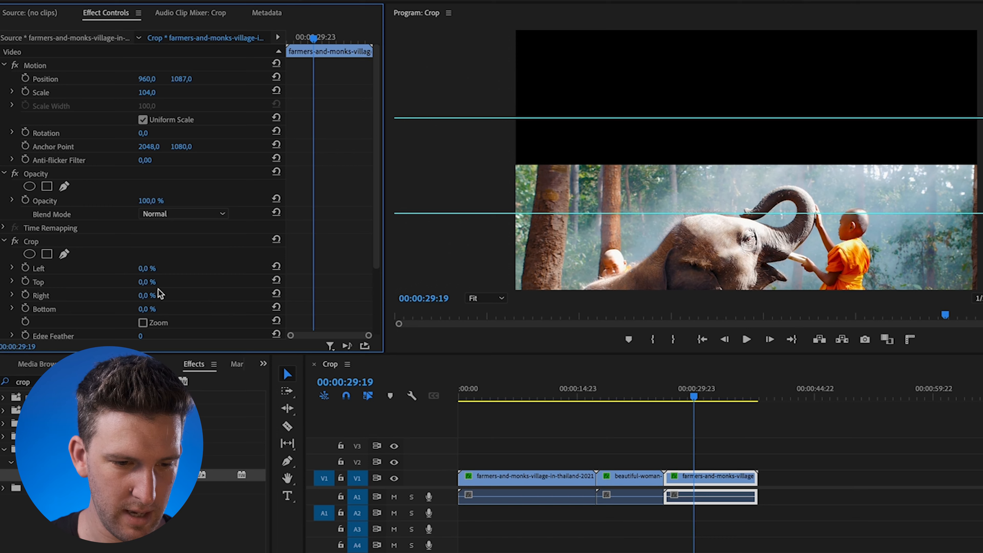
left_click_drag(147, 282, 221, 282)
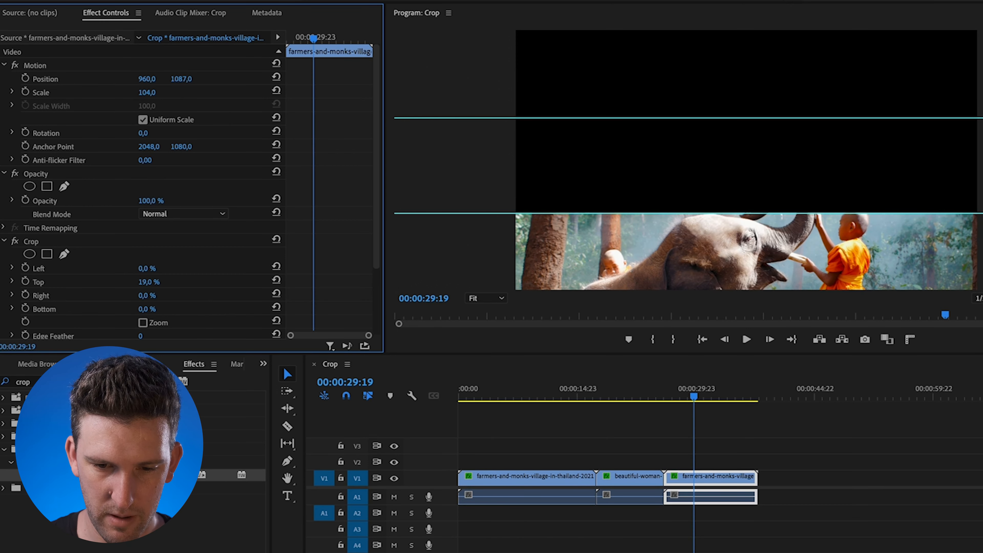
Stack the clips at the sequence start, with the beautiful-woman clip on V2 and the third clip on V3.
left_click(645, 485)
left_click_drag(645, 484, 506, 468)
left_click(716, 477)
left_click_drag(626, 474, 468, 447)
left_click(489, 412)
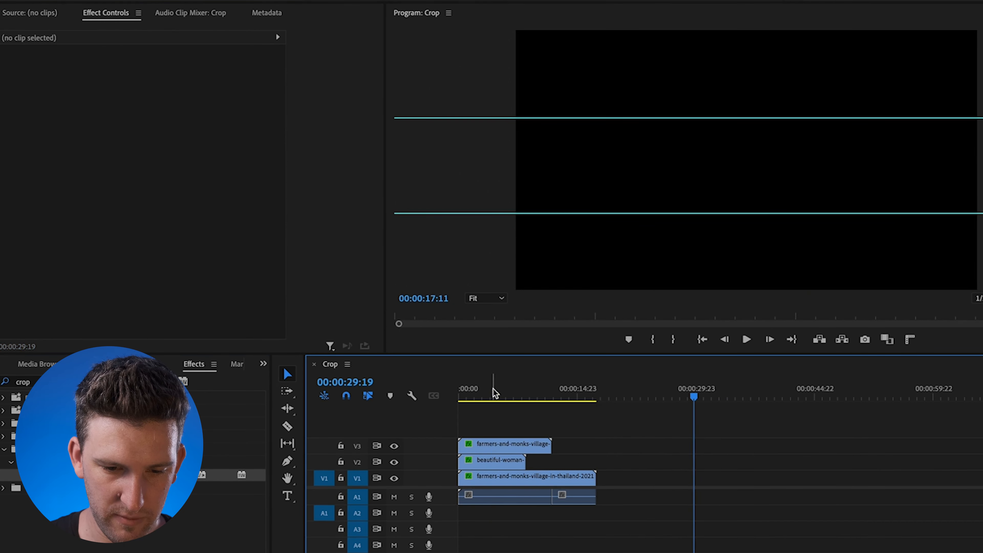
Move the playhead to 00:00:04:06 over the stacked clips and remove both horizontal guides from the frame.
left_click(493, 391)
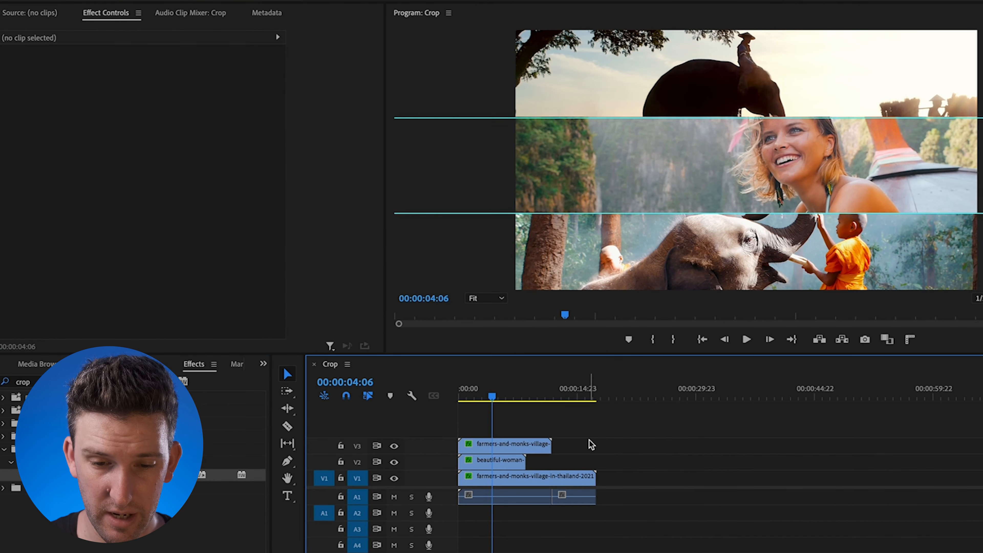
left_click_drag(586, 213, 573, 8)
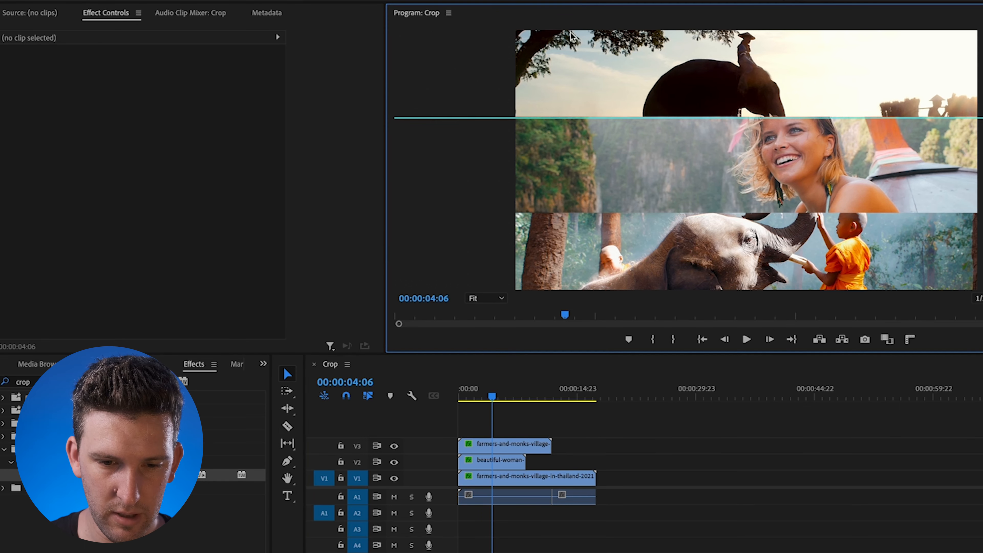
left_click_drag(519, 118, 519, 6)
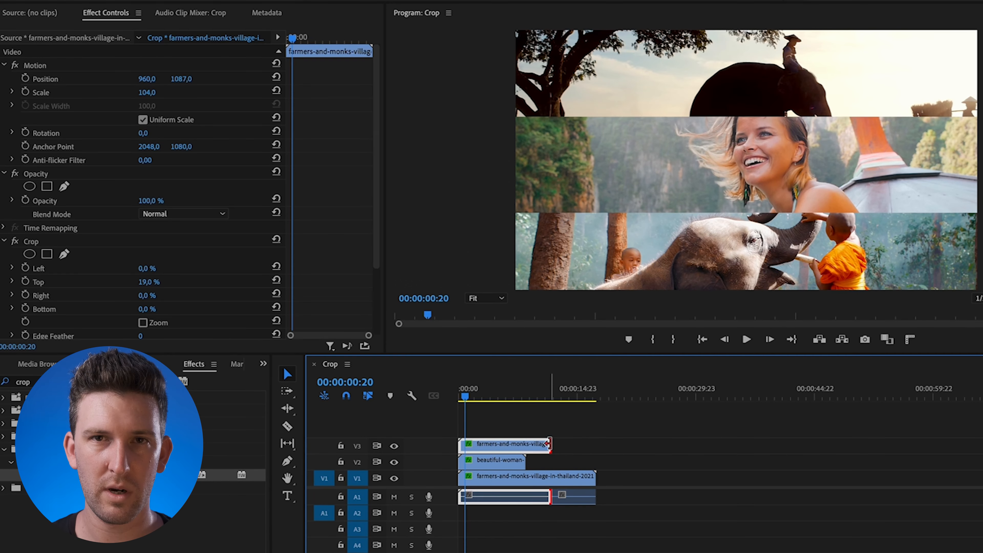
Trim the V3 and V1 clips so they end together with the beautiful-woman clip on V2.
left_click_drag(550, 444, 519, 444)
left_click_drag(591, 473, 525, 483)
left_click(518, 411)
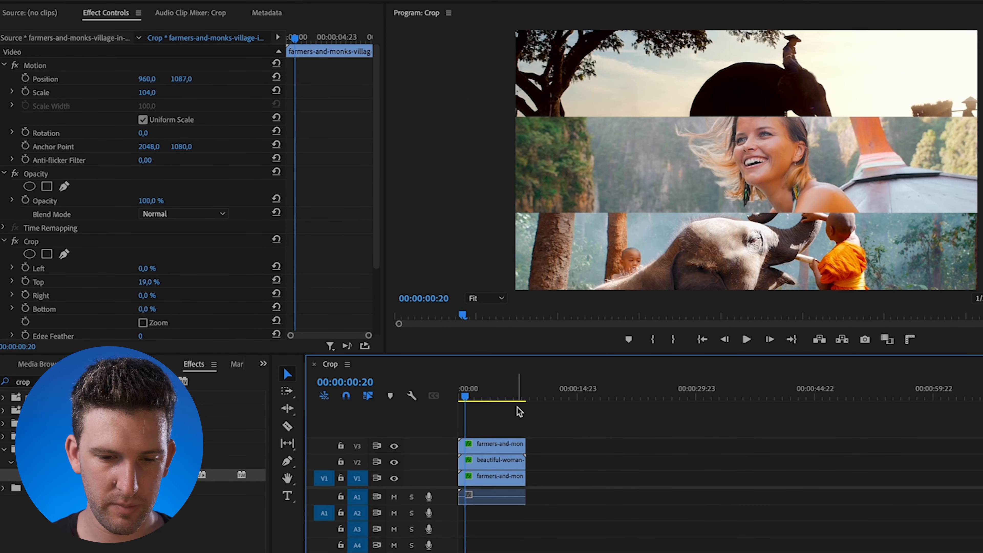
At the first frame, move the V1 clip out of view to a horizontal position of -970 and enable Position keyframing.
left_click(484, 445)
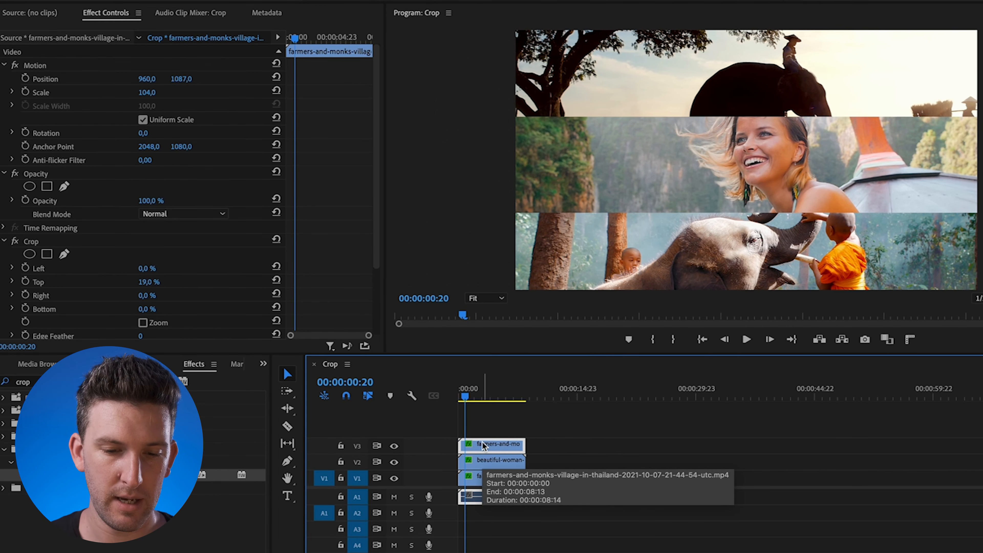
left_click(487, 460)
left_click(394, 478)
left_click(394, 479)
left_click(477, 481)
left_click_drag(300, 38, 253, 39)
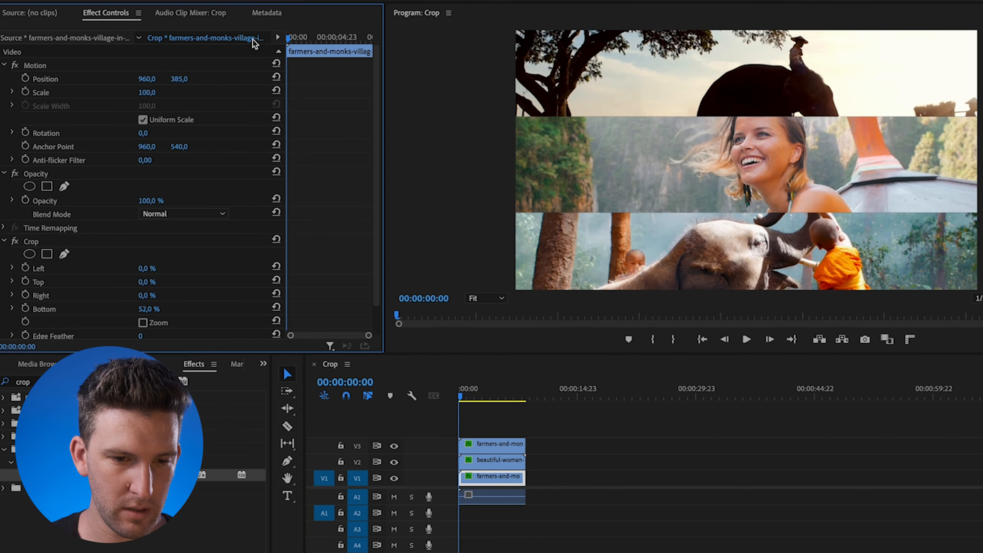
left_click_drag(151, 79, 153, 80)
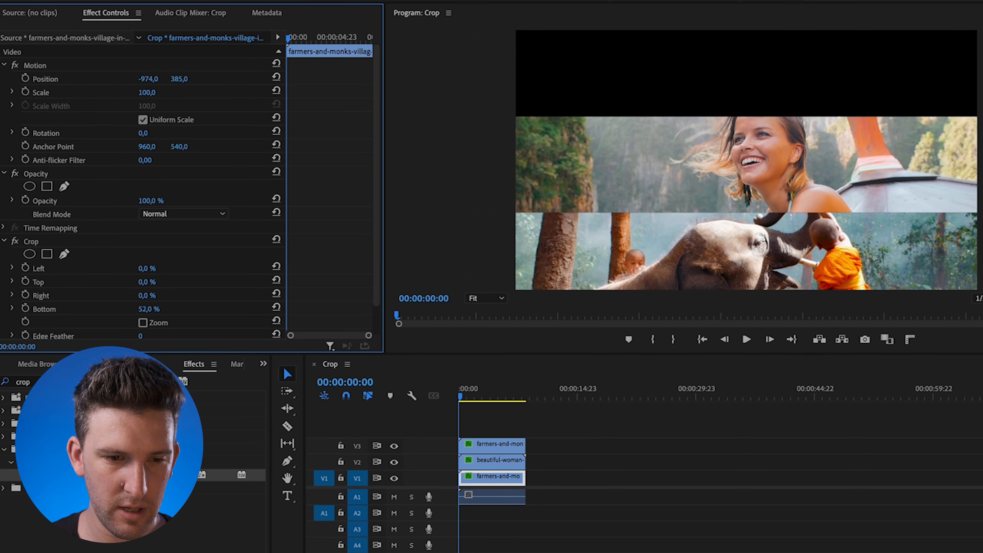
left_click(26, 79)
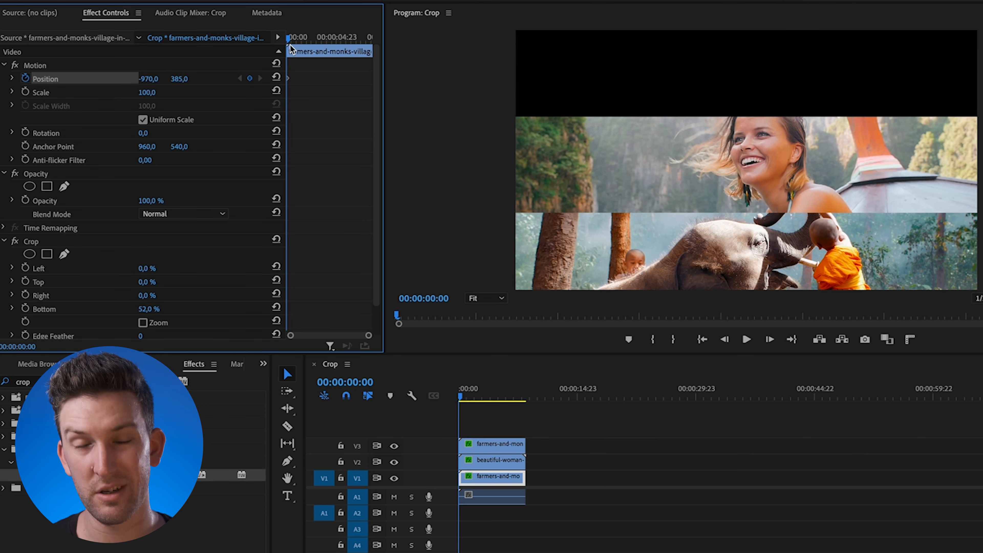
At 00:00:00:15, bring the V1 clip into view with a horizontal Position keyframe of 960.
key("shift+Right")
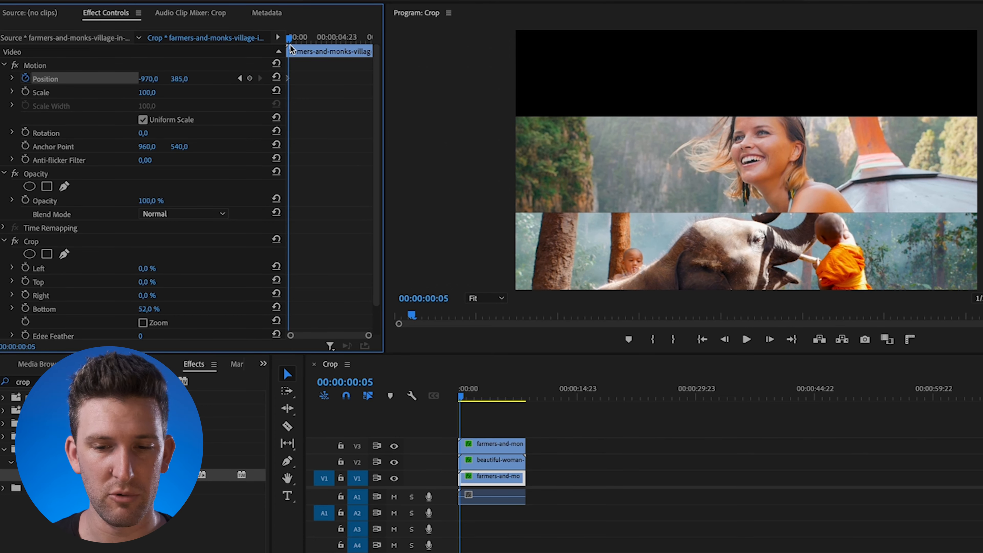
key("shift+Right")
key("shift+Right")
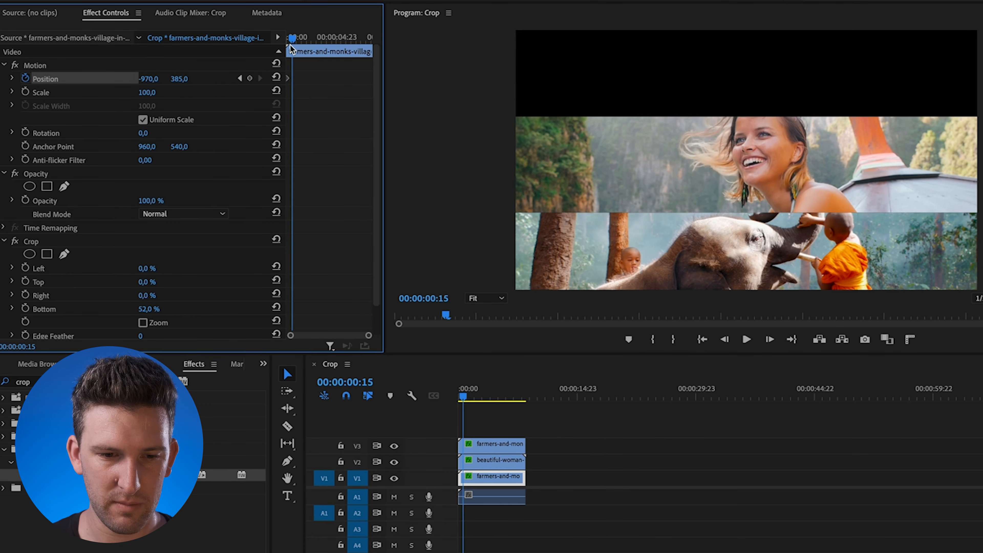
left_click_drag(149, 83, 242, 82)
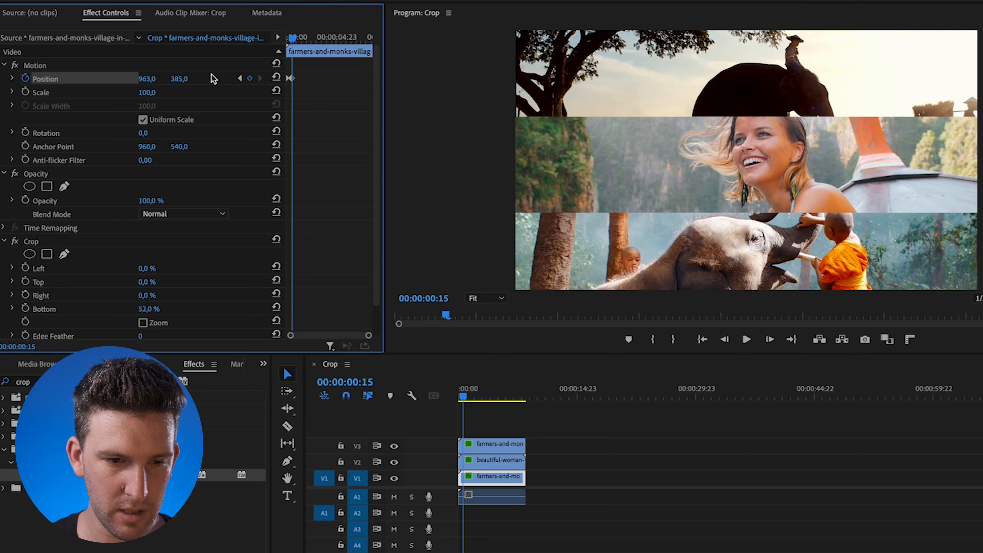
left_click(153, 79)
type("96")
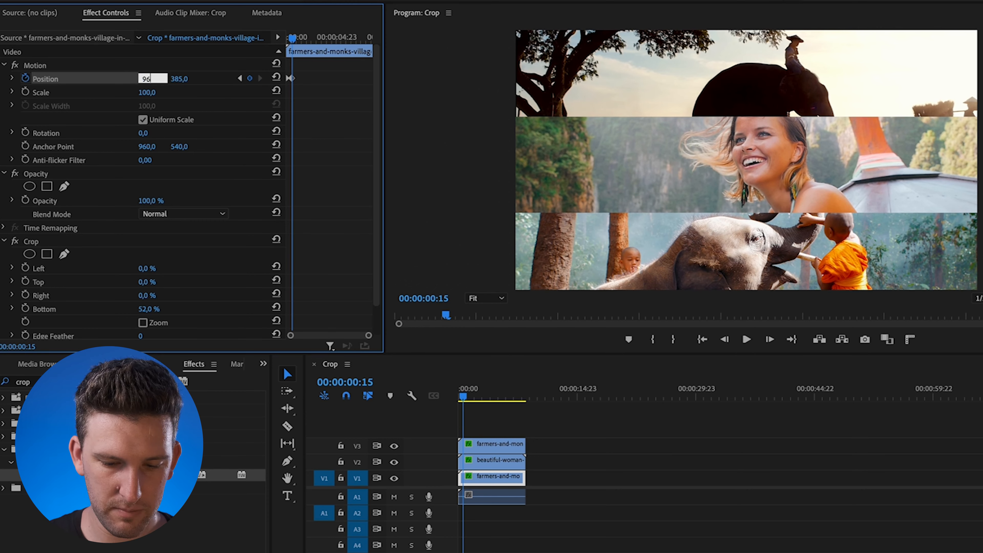
type("0")
key("Return")
Enable Position keyframing on the beautiful-woman clip on V2 at 00:00:00:15, keeping it in its in-frame position.
left_click(470, 465)
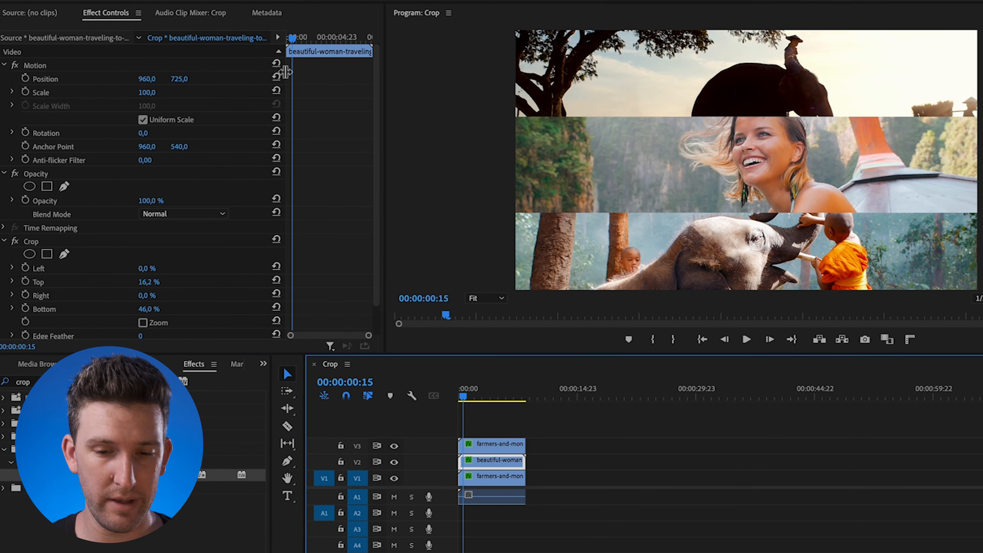
left_click(25, 78)
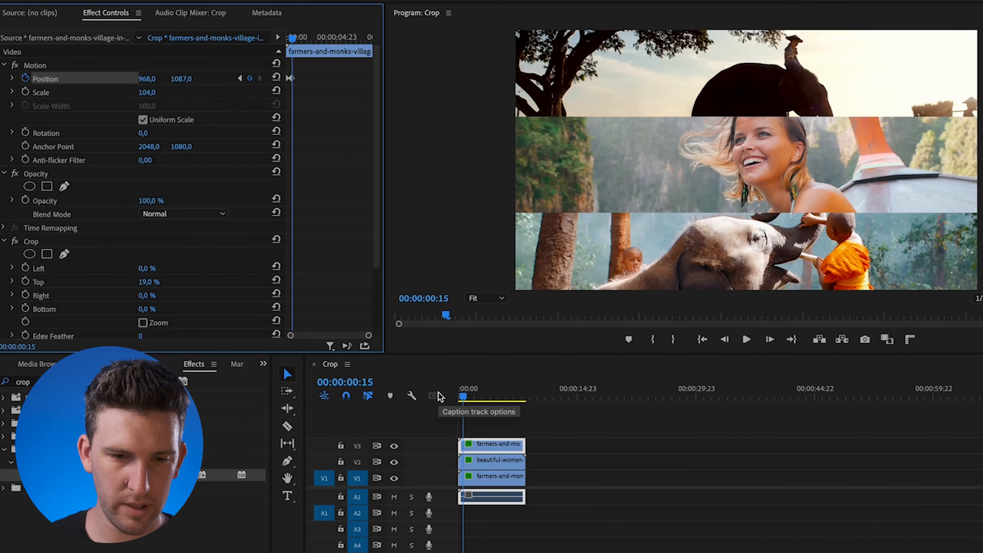
Play the sequence from its start to review the three bands sliding in together.
left_click_drag(478, 398, 401, 399)
key("space")
key("space")
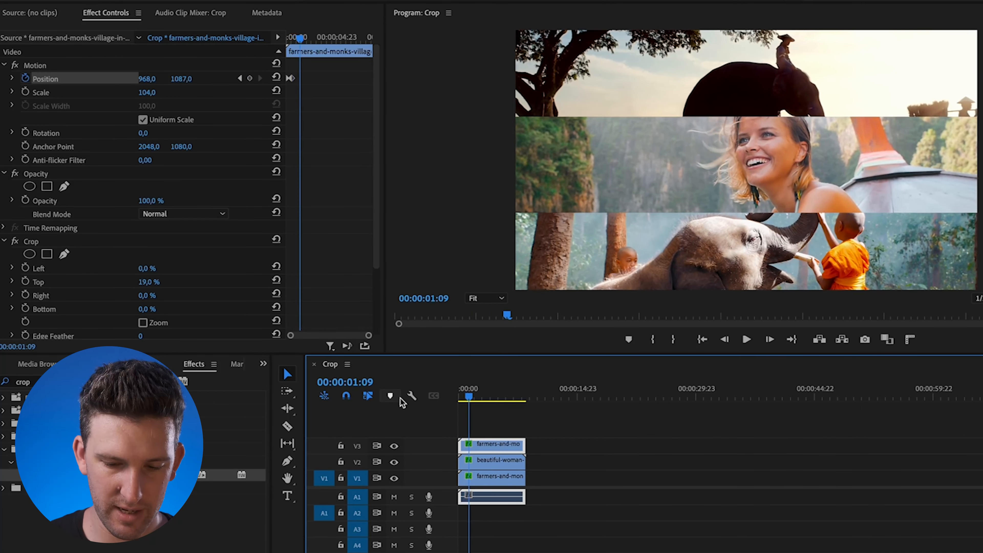
key("=")
key("=")
key("=")
left_click_drag(473, 395, 413, 400)
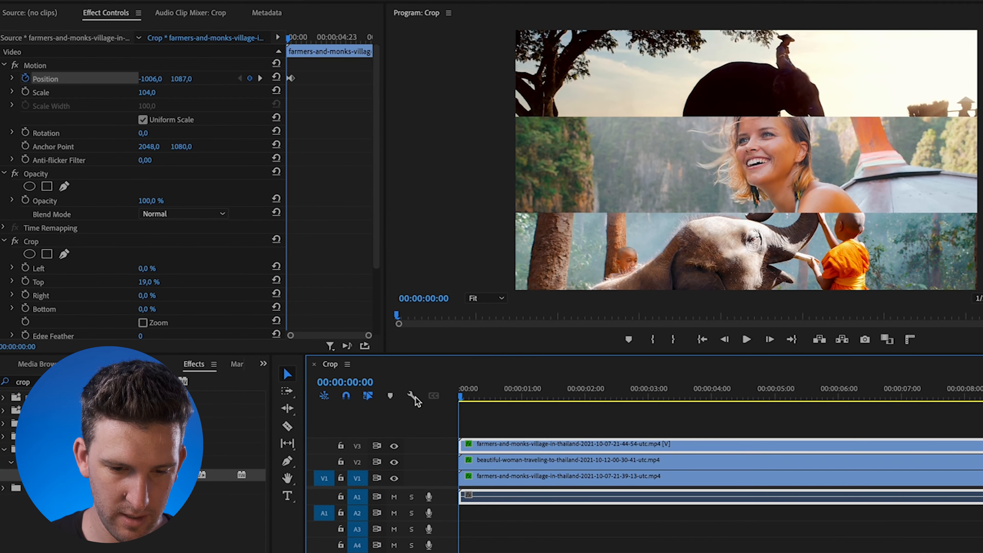
key("space")
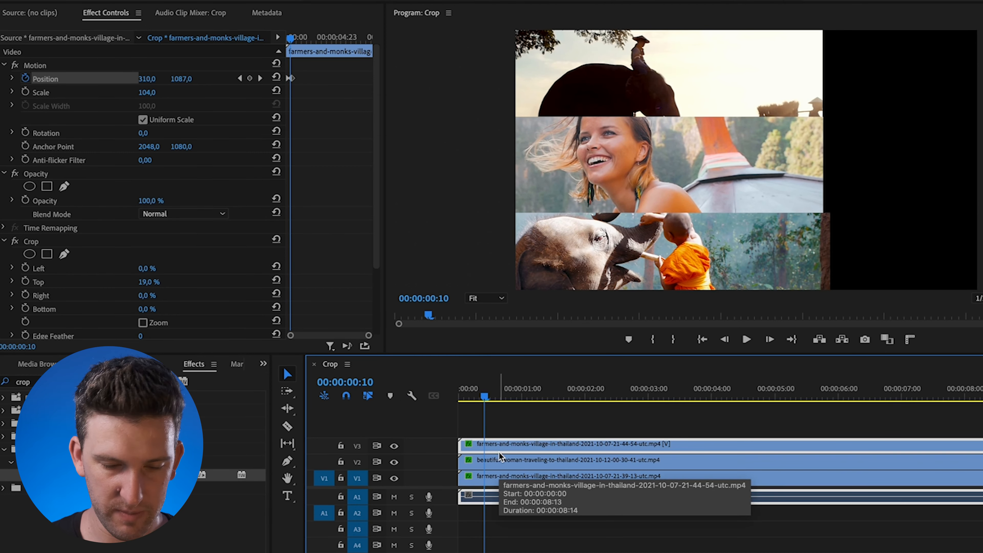
Stagger the slide-ins by starting the V2 clip at 00:00:00:10 and the V3 clip ten frames after it, and preview from the start.
left_click_drag(498, 466, 521, 463)
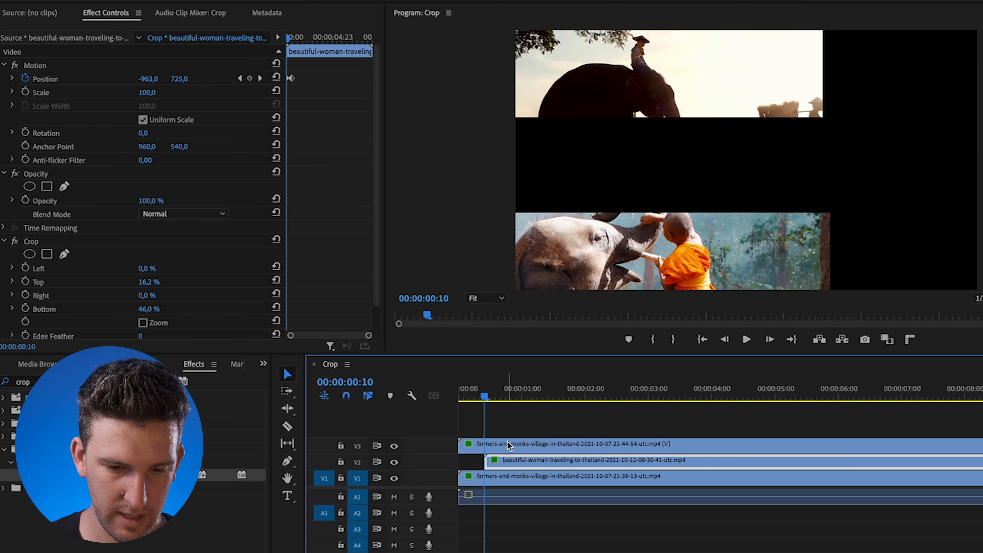
key("shift+Right")
key("shift+Right")
left_click_drag(508, 446, 561, 448)
key("Home")
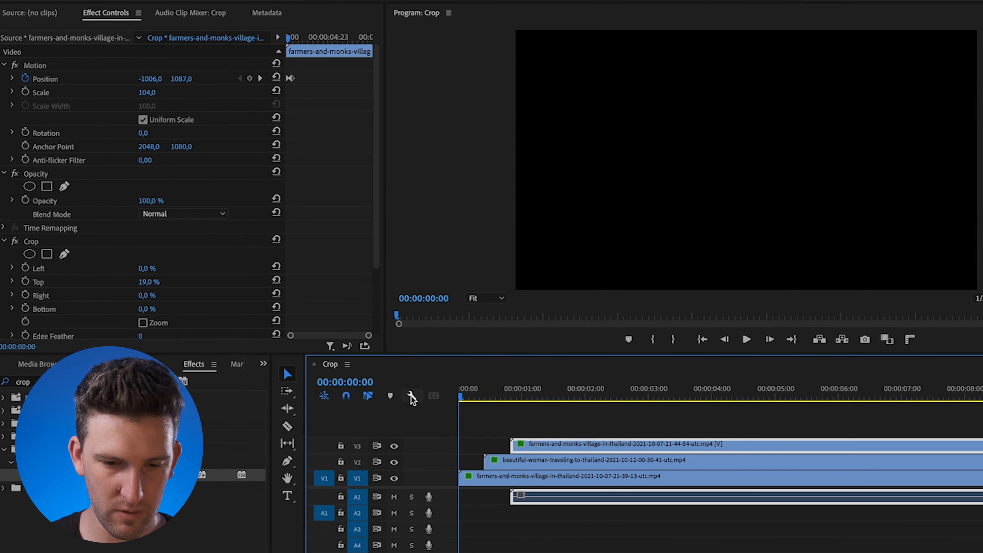
key("space")
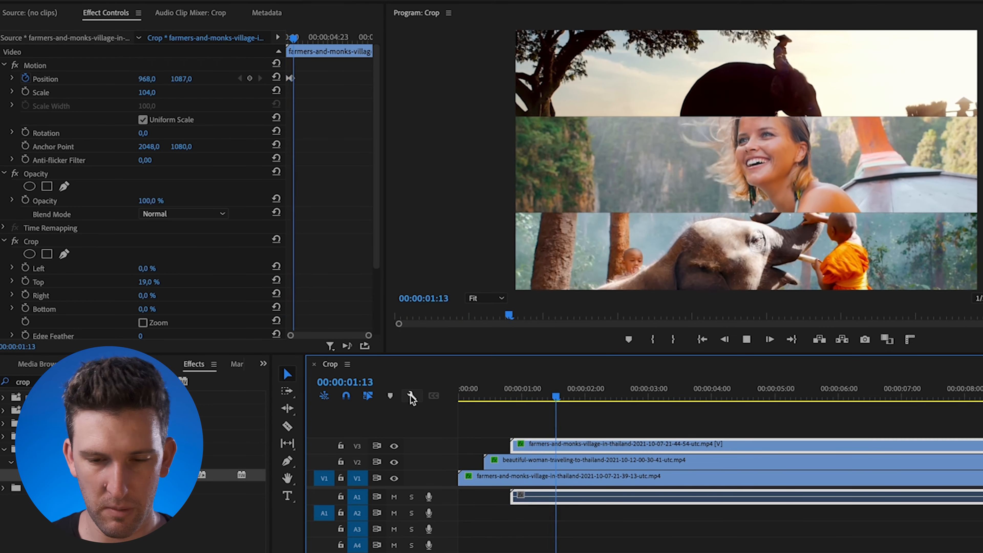
Delete the clips on V2 and V3, leaving only the elephant-rider clip on V1.
left_click_drag(565, 408, 492, 461)
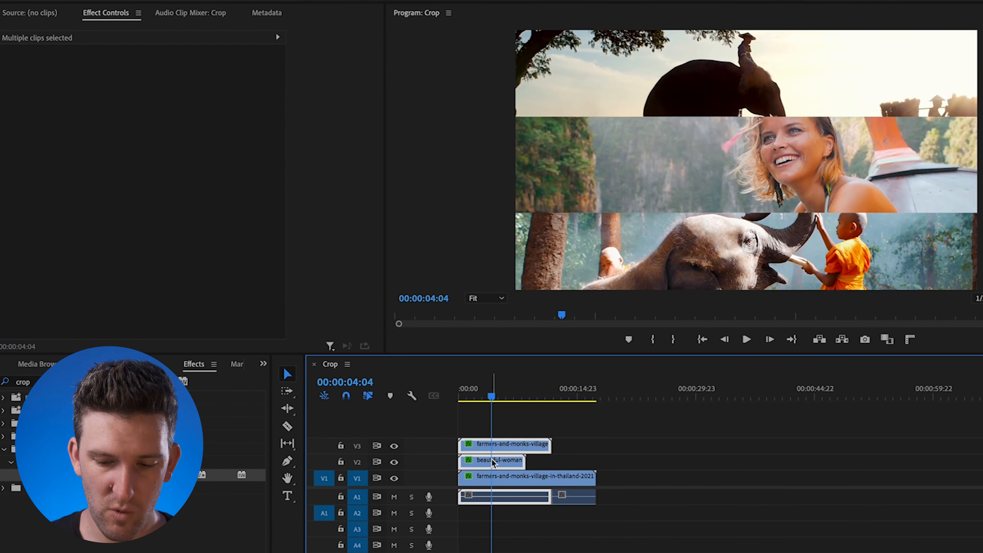
key("Delete")
left_click(493, 479)
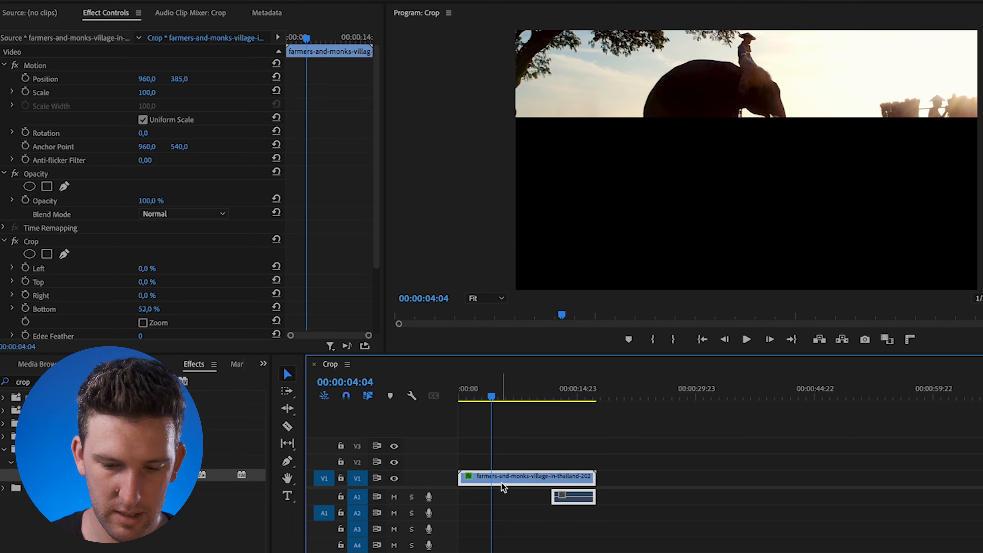
left_click(652, 521)
Remove the Crop effect from the V1 clip and reset its Position to the default.
left_click(522, 488)
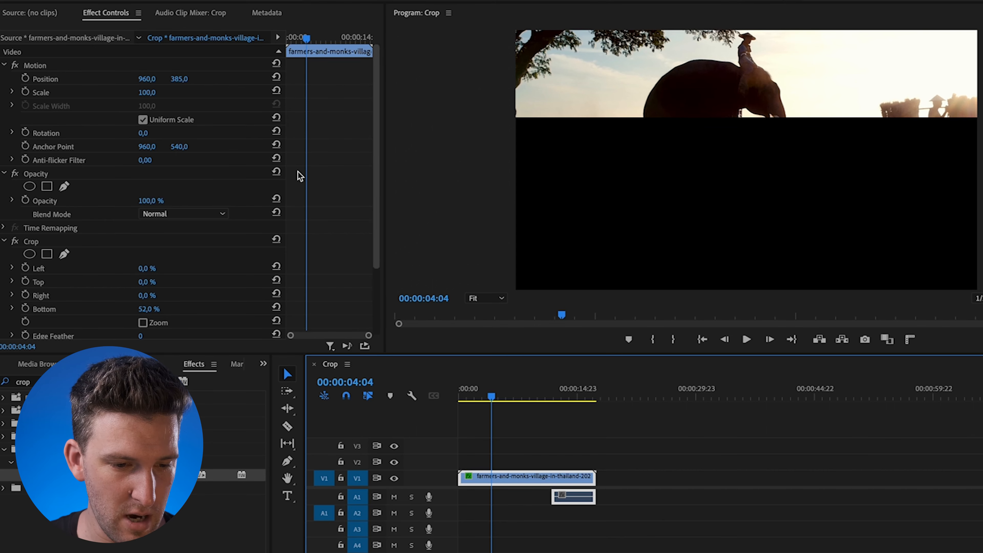
left_click(78, 241)
key("Delete")
left_click(275, 77)
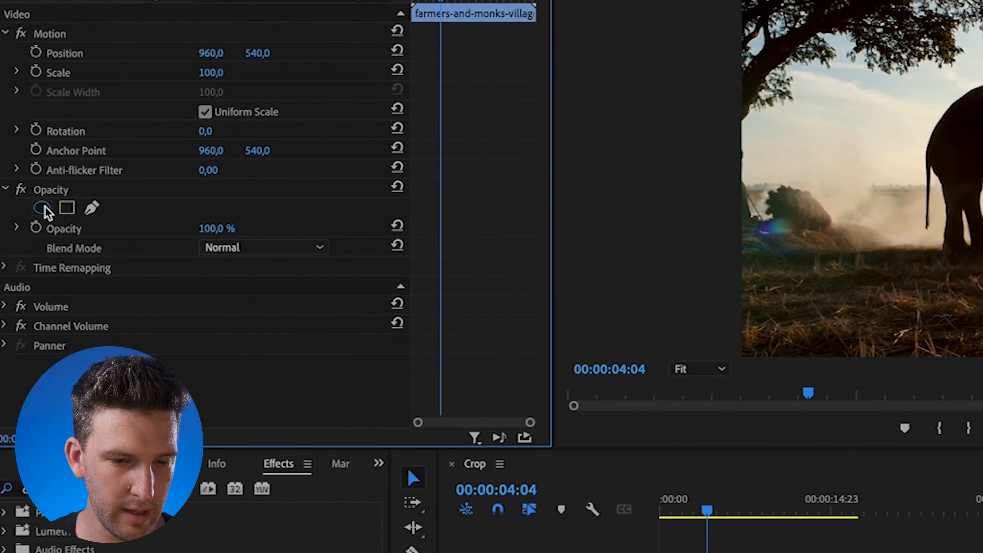
Add an elliptical opacity mask to the V1 clip and enlarge it into a circle framing the whole elephant and its rider.
left_click(43, 208)
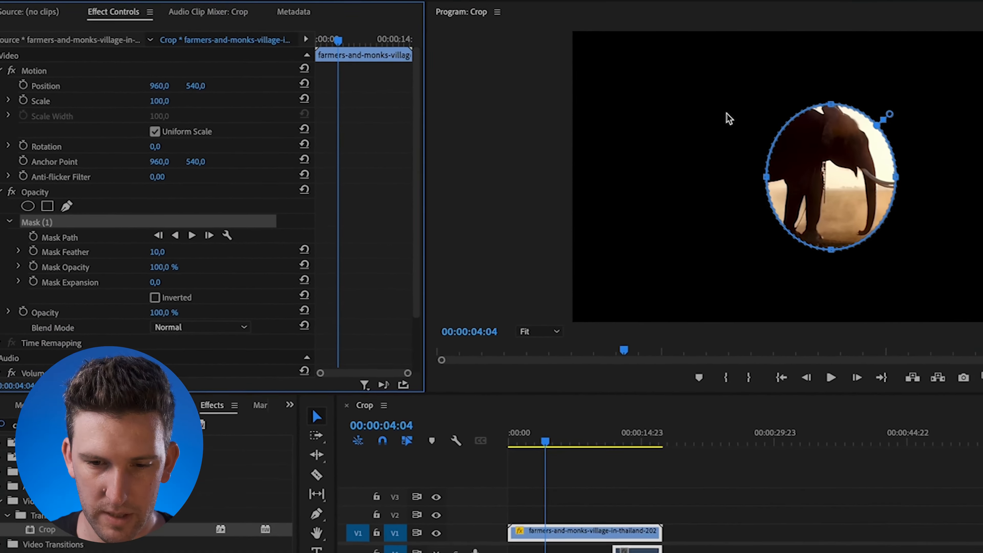
left_click_drag(755, 170, 798, 162)
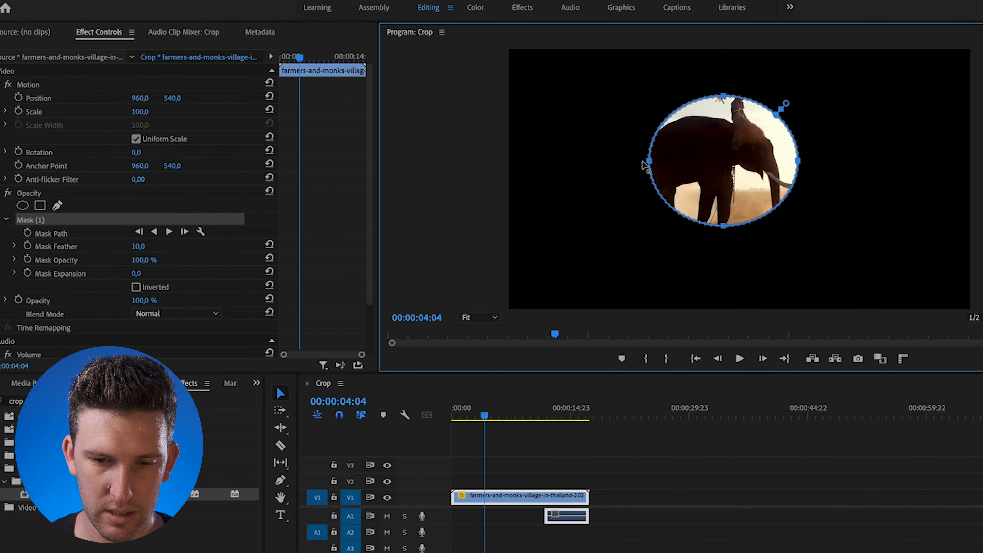
left_click_drag(652, 160, 621, 162)
left_click_drag(710, 226, 710, 254)
left_click_drag(712, 98, 712, 73)
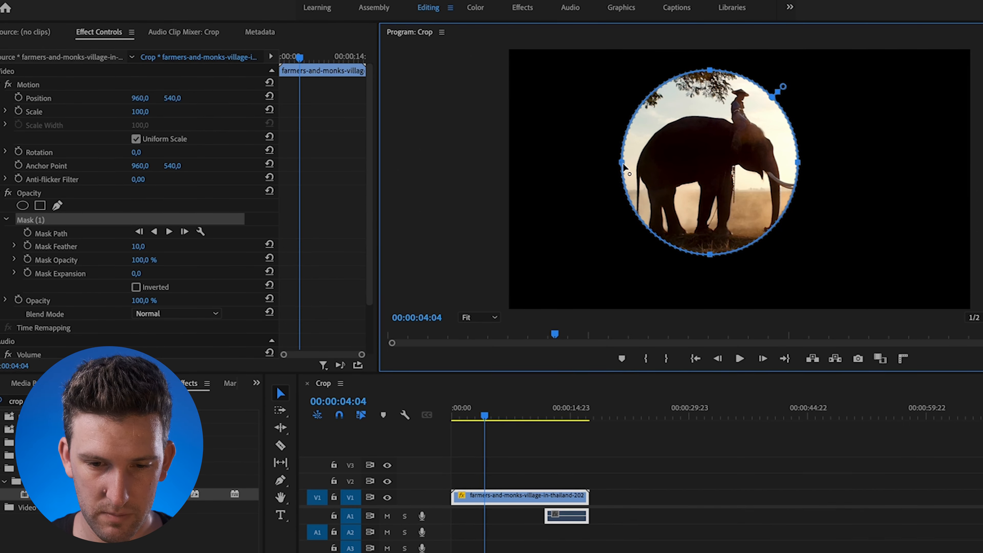
left_click_drag(624, 167, 613, 164)
left_click_drag(800, 166, 810, 170)
left_click_drag(706, 257, 707, 269)
left_click_drag(720, 187, 723, 191)
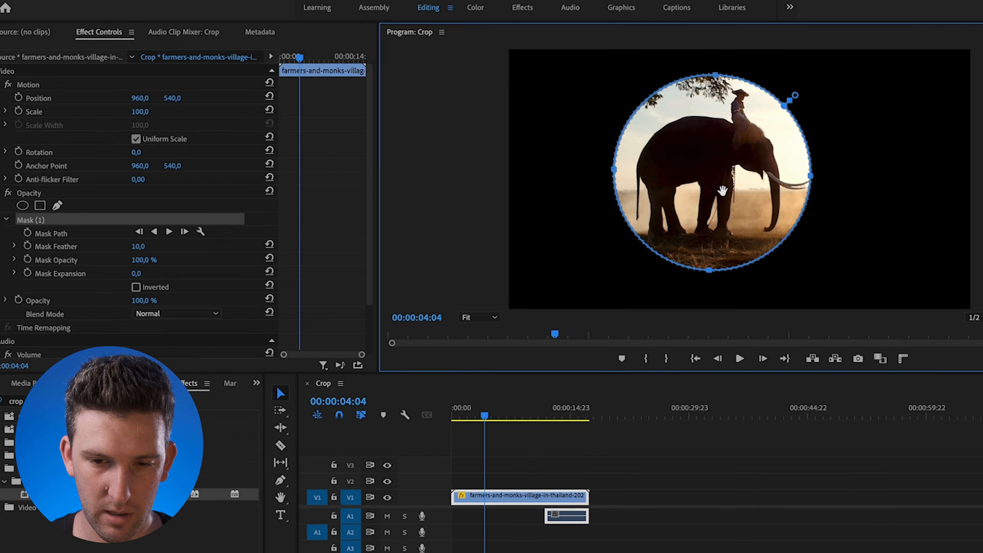
Set the circular mask's feather to 0 and deselect the clip.
left_click(144, 244)
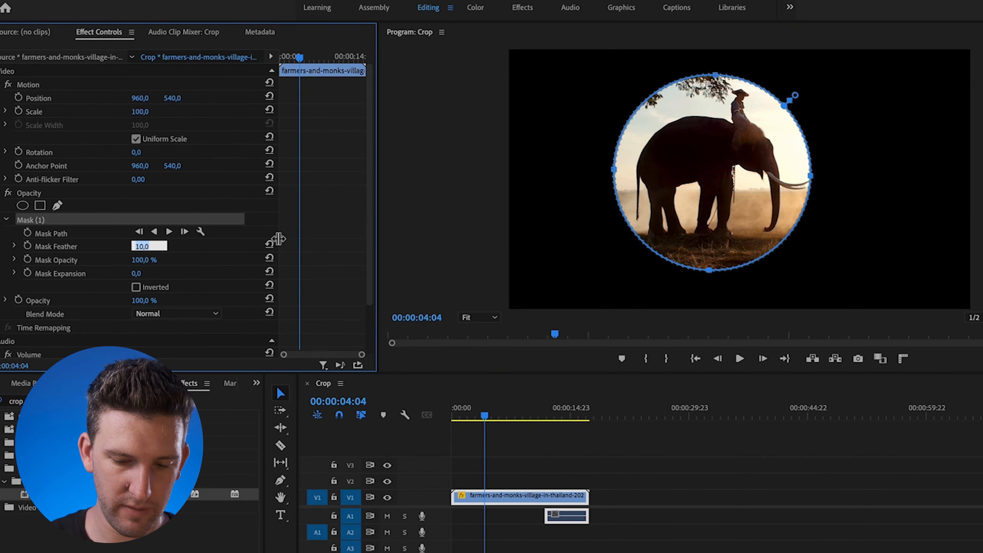
key("Tab")
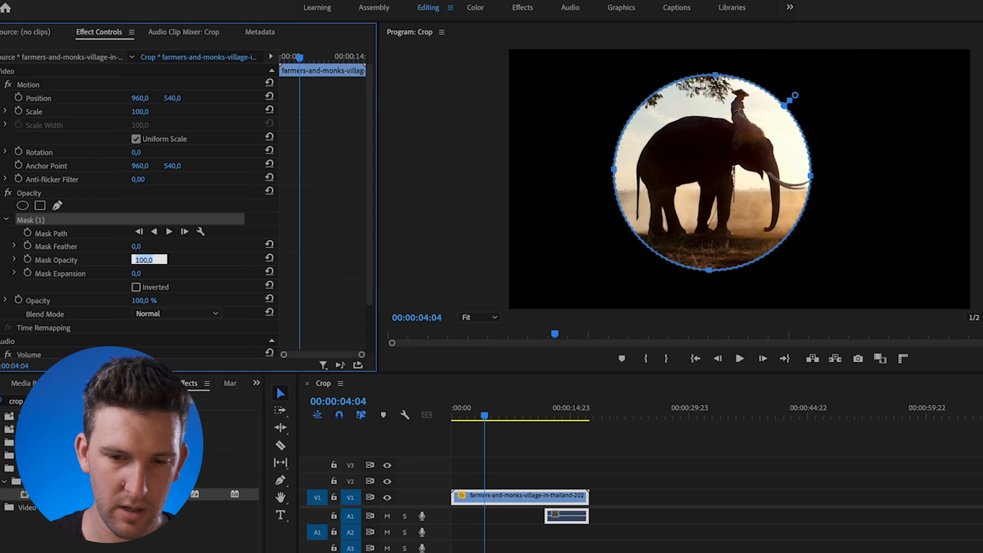
left_click(553, 475)
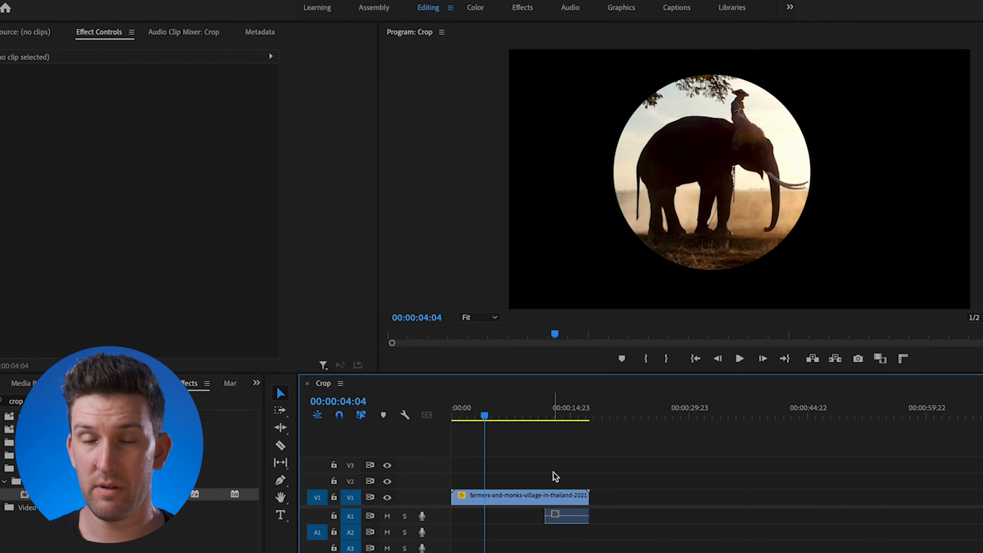
Play on to 00:00:07:06 and enable Mask Path keyframing for the V1 clip's mask there.
key("space")
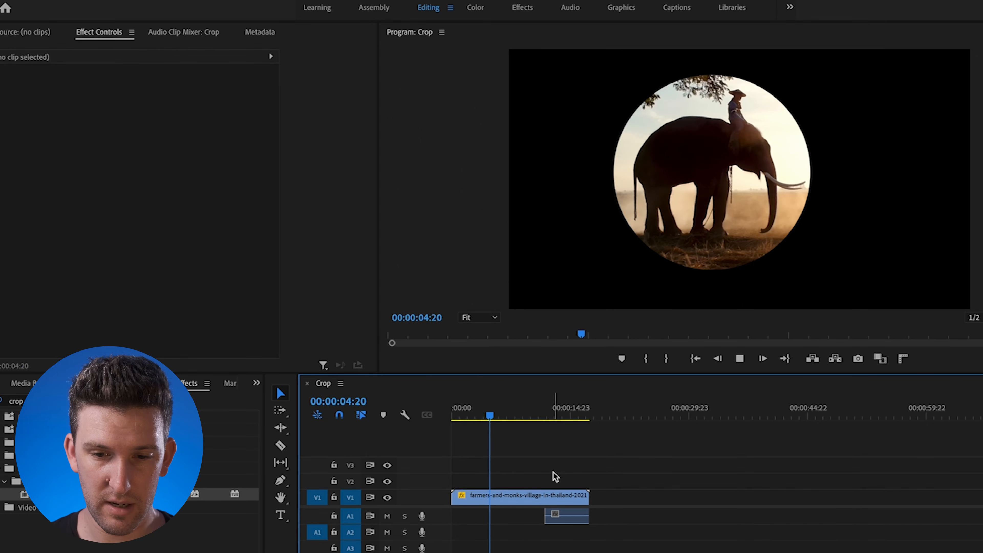
key("space")
left_click(519, 499)
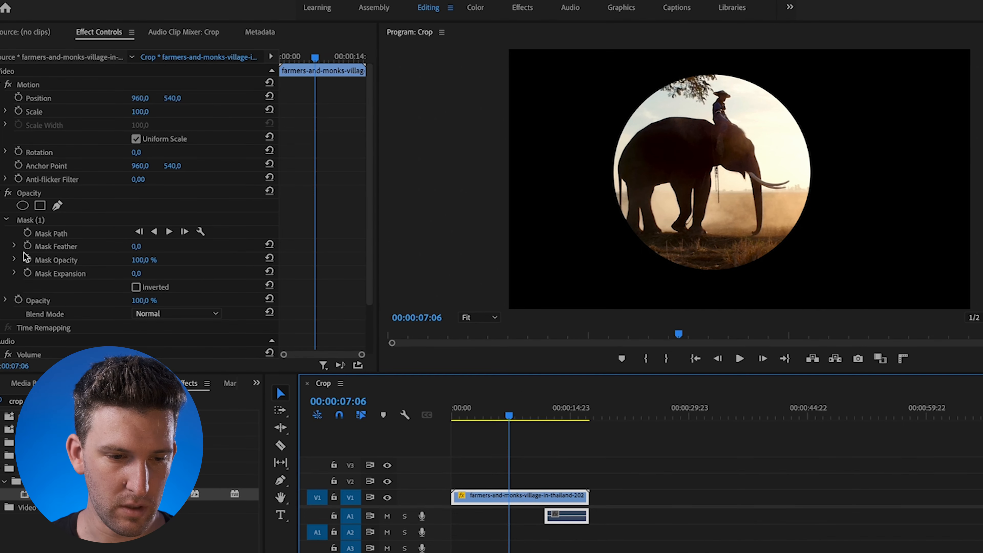
left_click(28, 233)
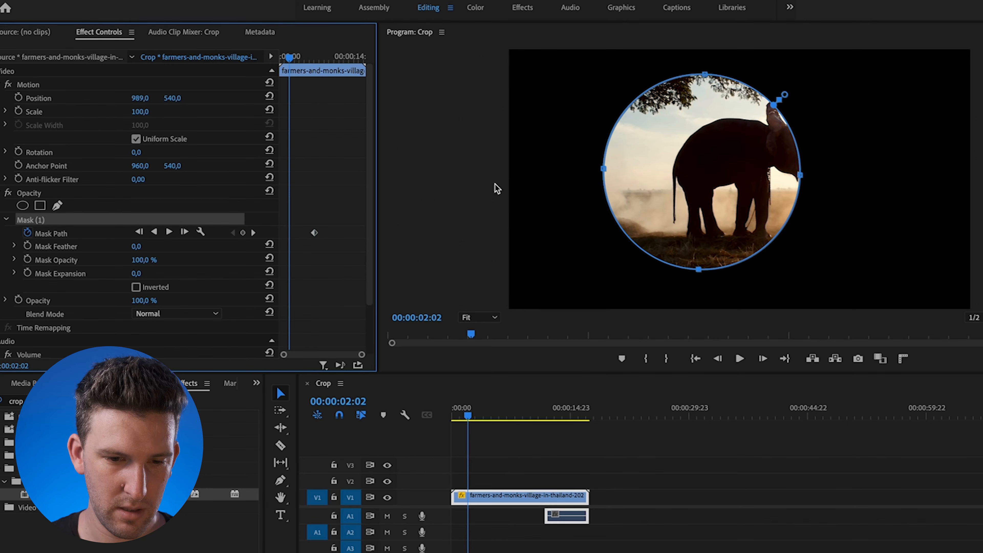
At 00:00:02:02, shift the mask over the elephant, move that Mask Path keyframe to the clip's start, and preview the result.
left_click_drag(670, 174, 716, 175)
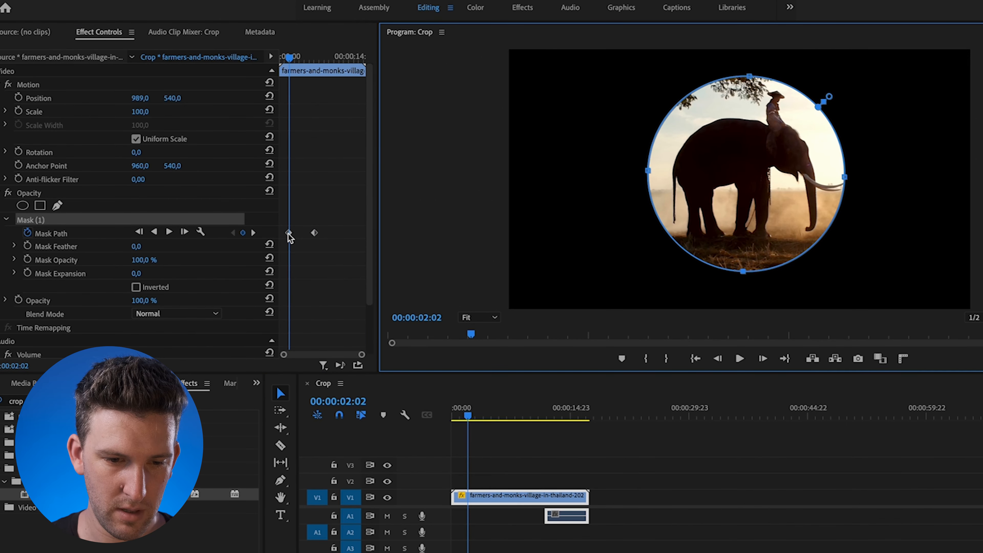
left_click_drag(289, 234, 280, 232)
left_click(455, 406)
key("space")
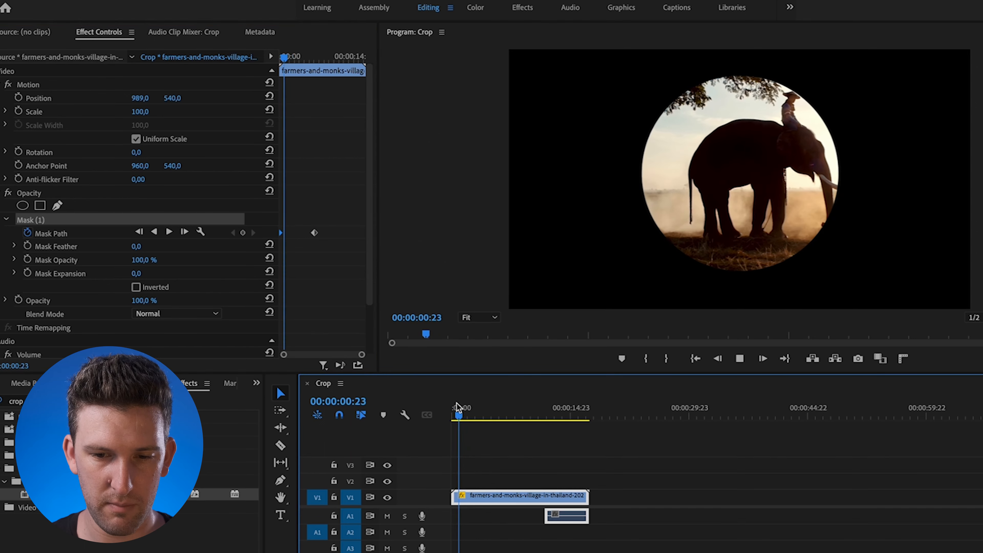